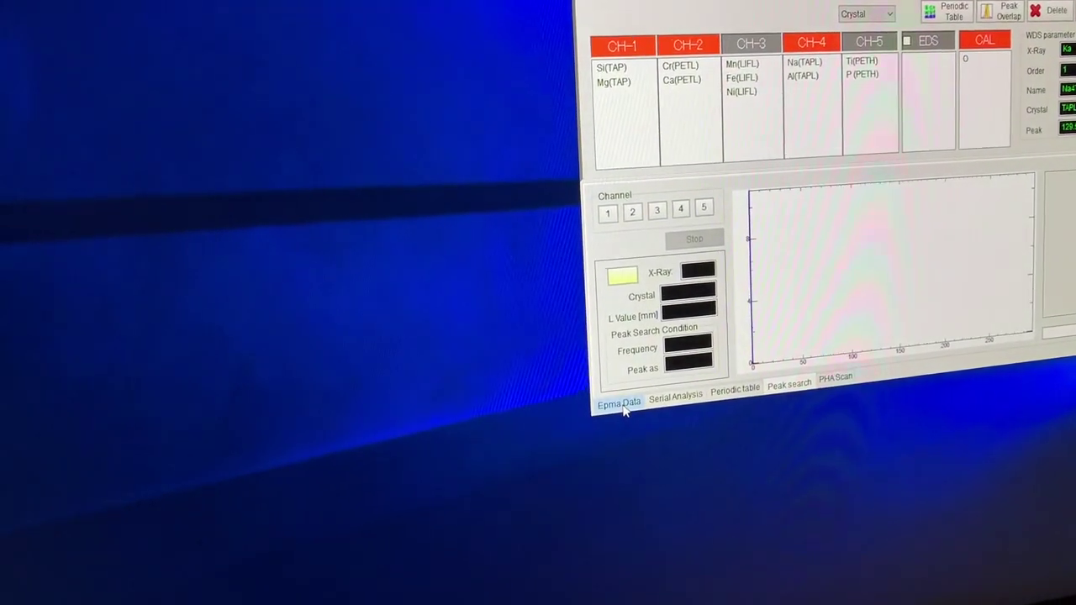
Browse the EPMA data to the 0003 QNT measurement of MU20_072_line in the AlZn project and show its data summary
click(600, 412)
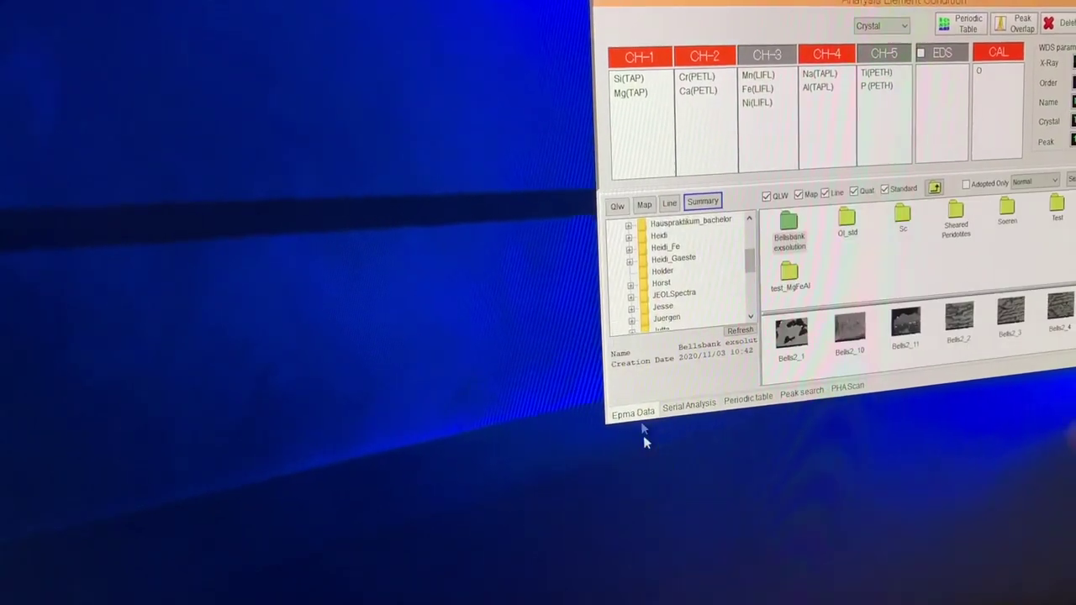
drag(704, 290, 701, 259)
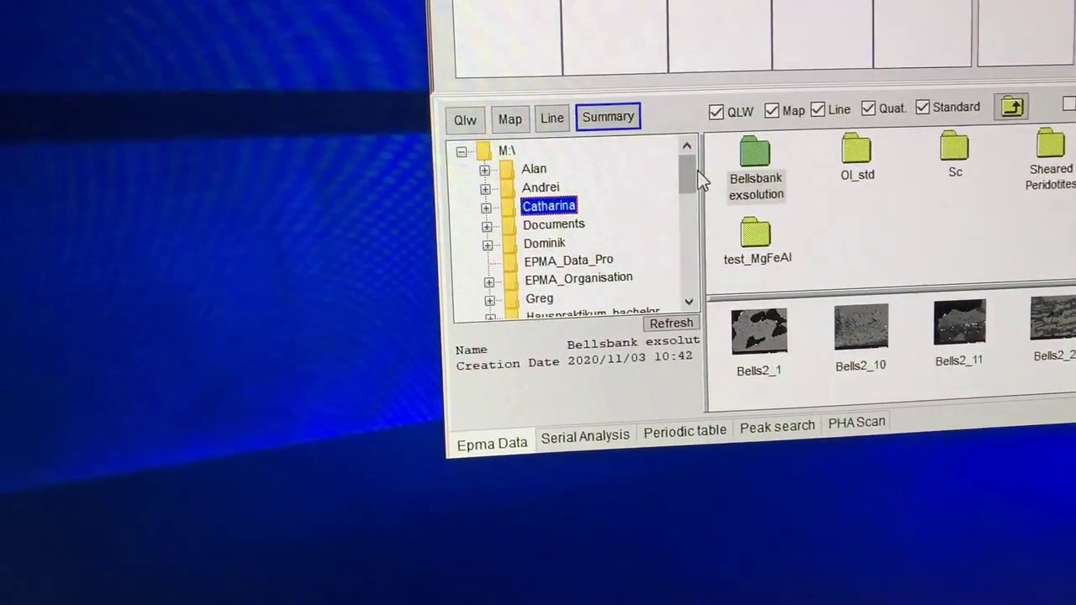
drag(677, 176, 677, 205)
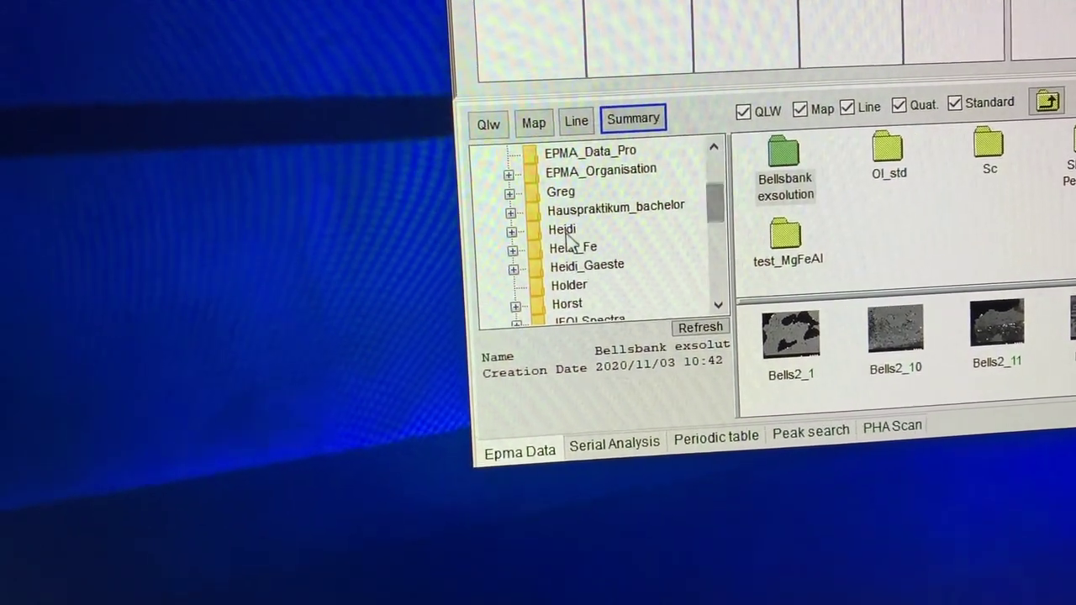
click(555, 226)
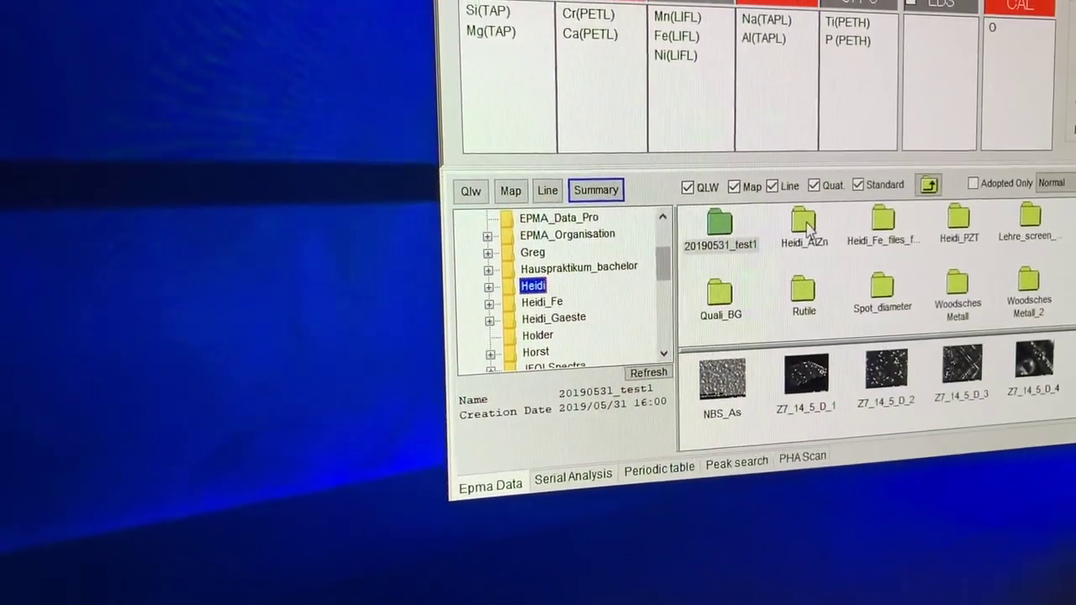
double_click(810, 224)
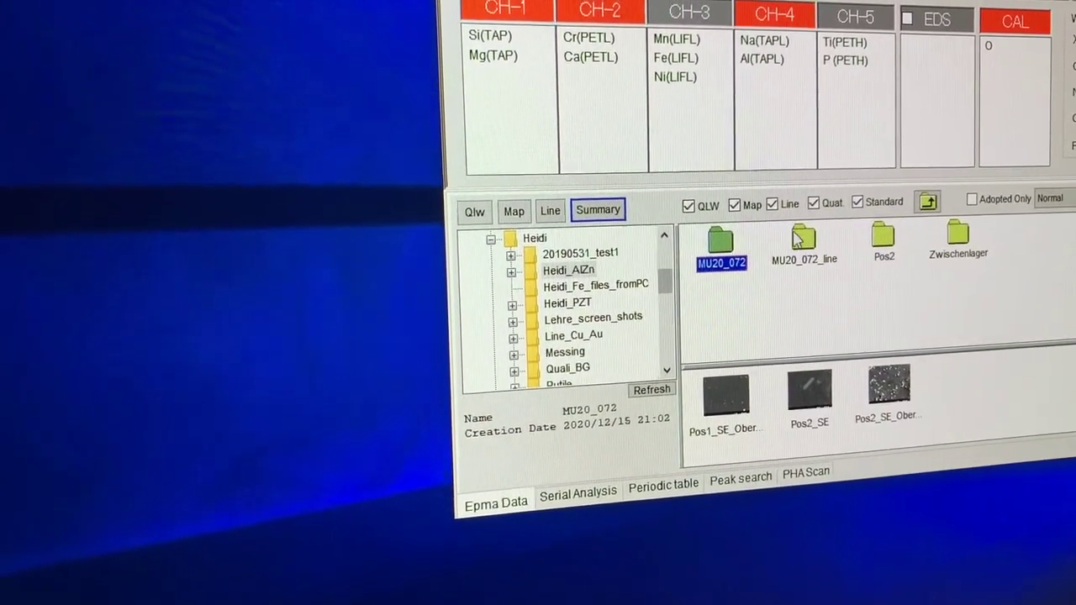
double_click(801, 237)
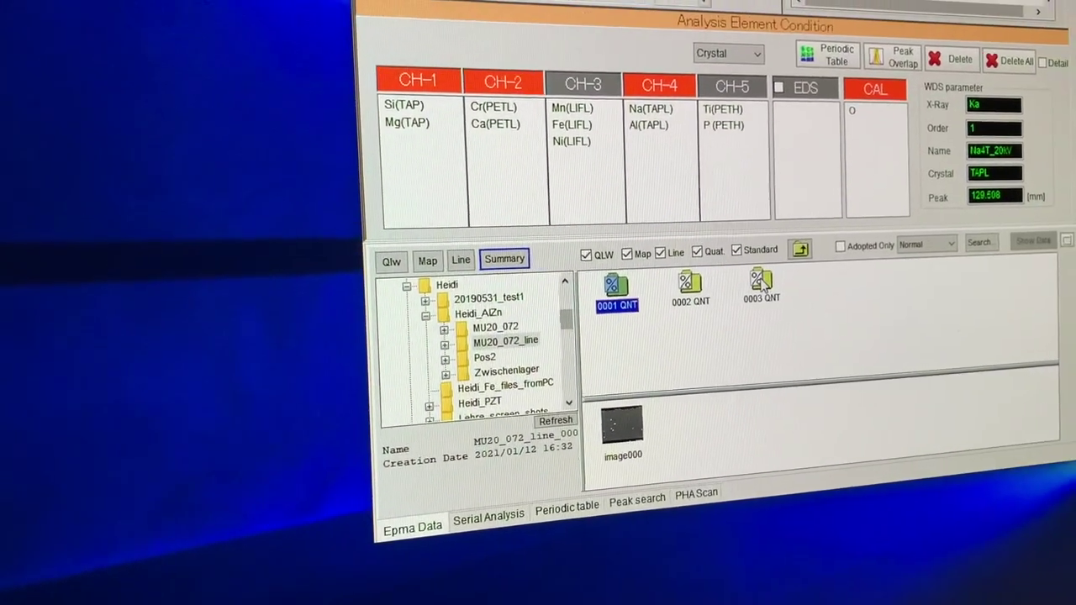
double_click(780, 271)
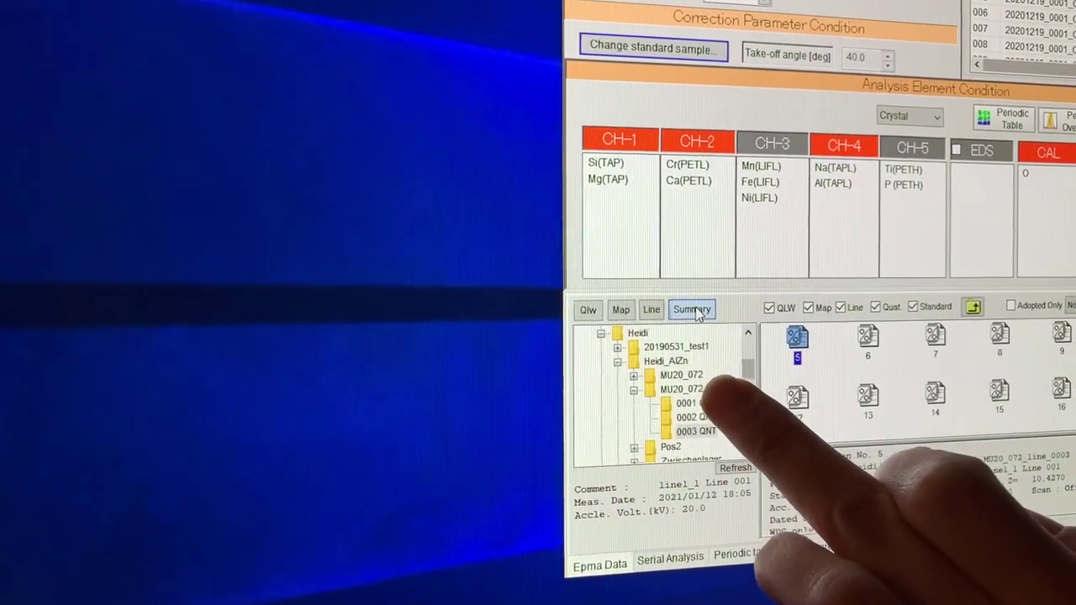
click(687, 303)
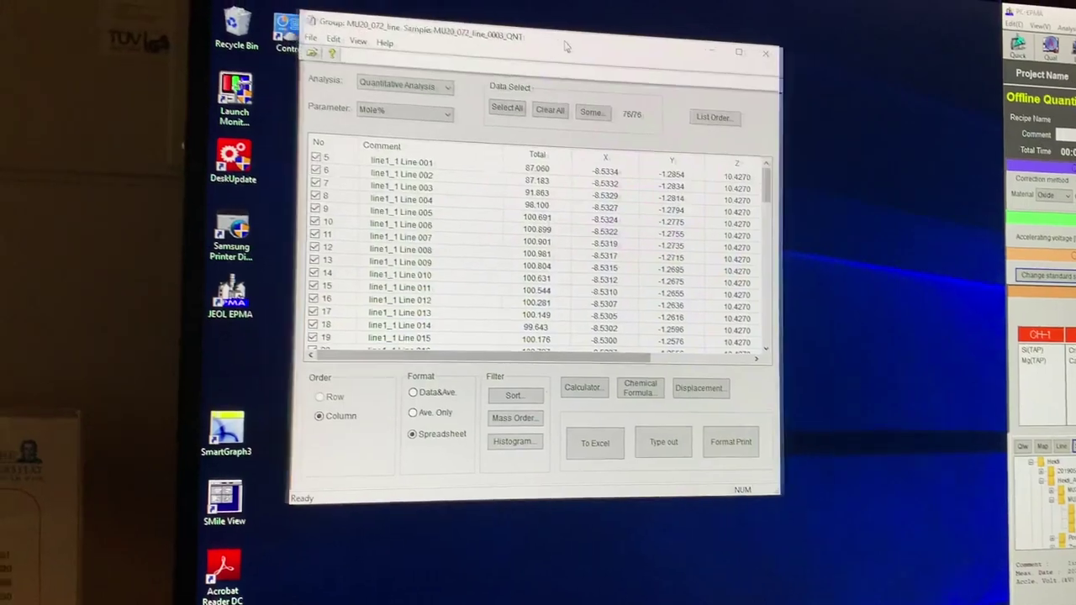
drag(572, 75, 761, 79)
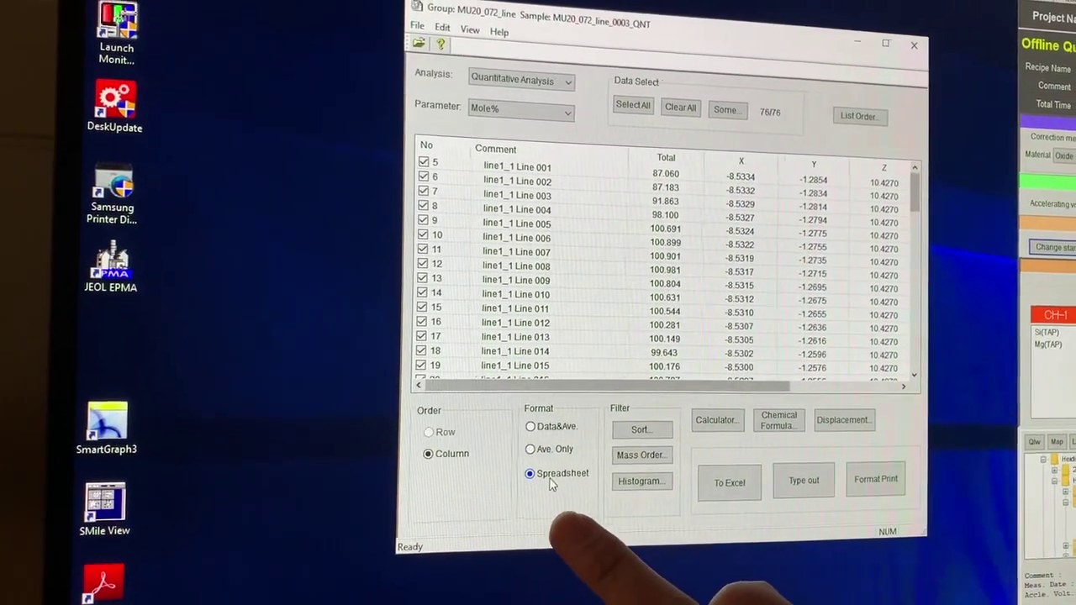
Set the summary parameter to Mass%, output the results as text, and place the text window beside the summary
click(510, 119)
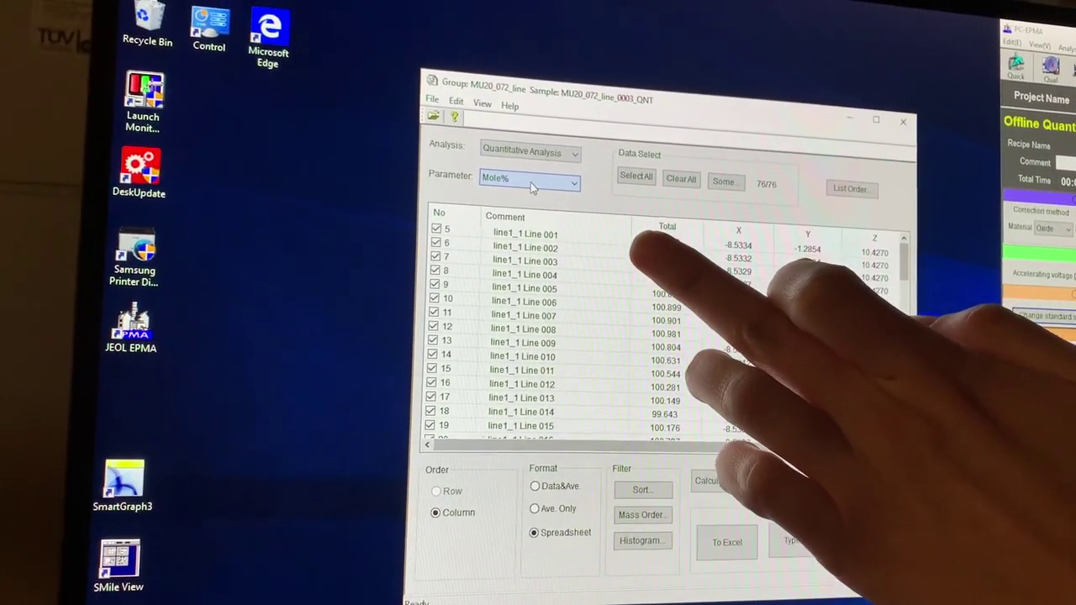
click(531, 181)
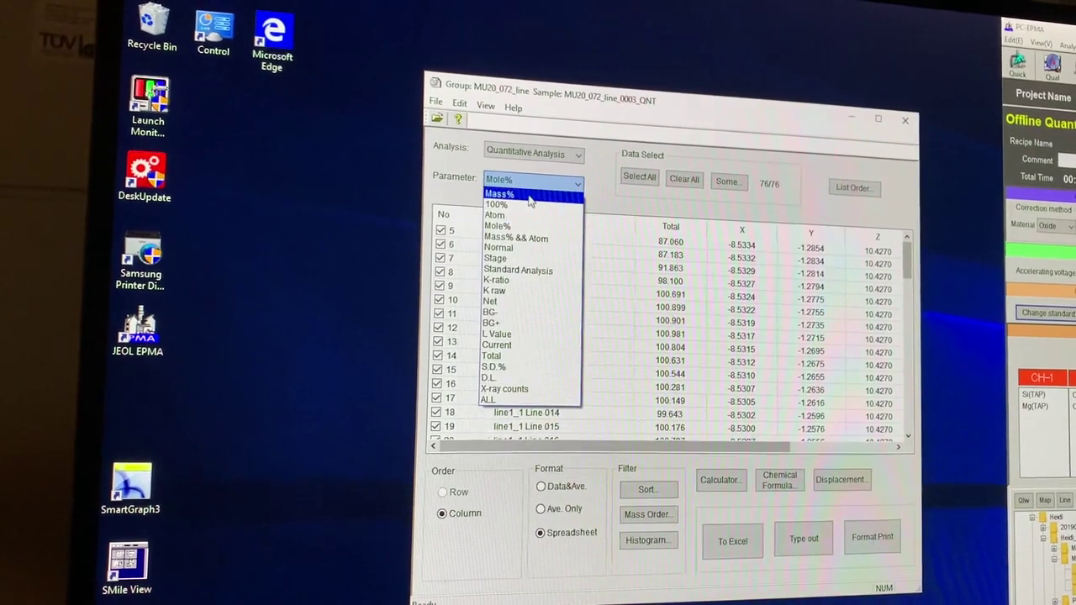
click(528, 196)
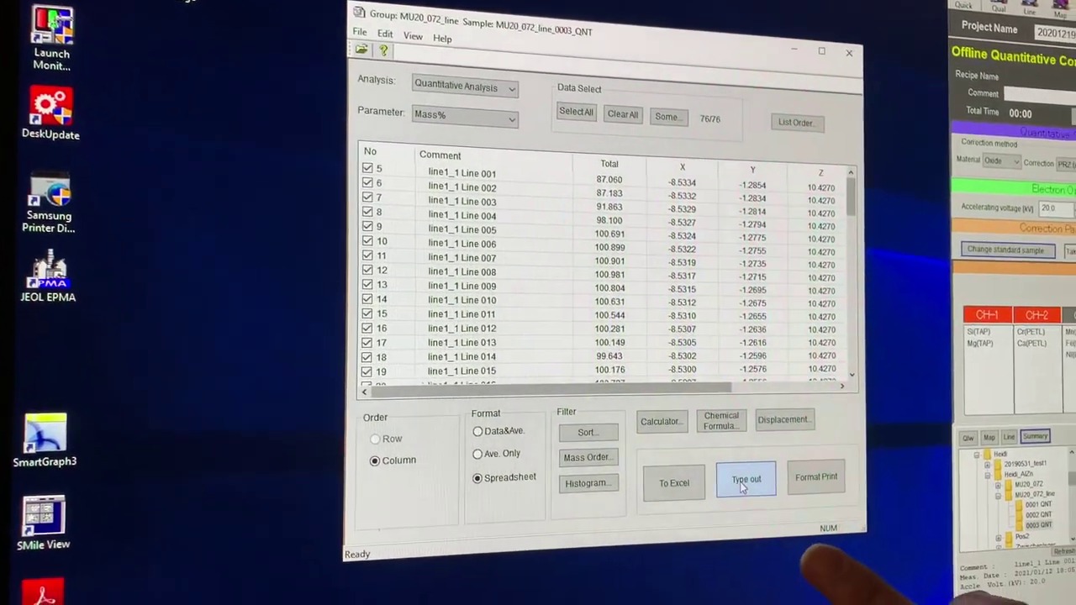
click(761, 498)
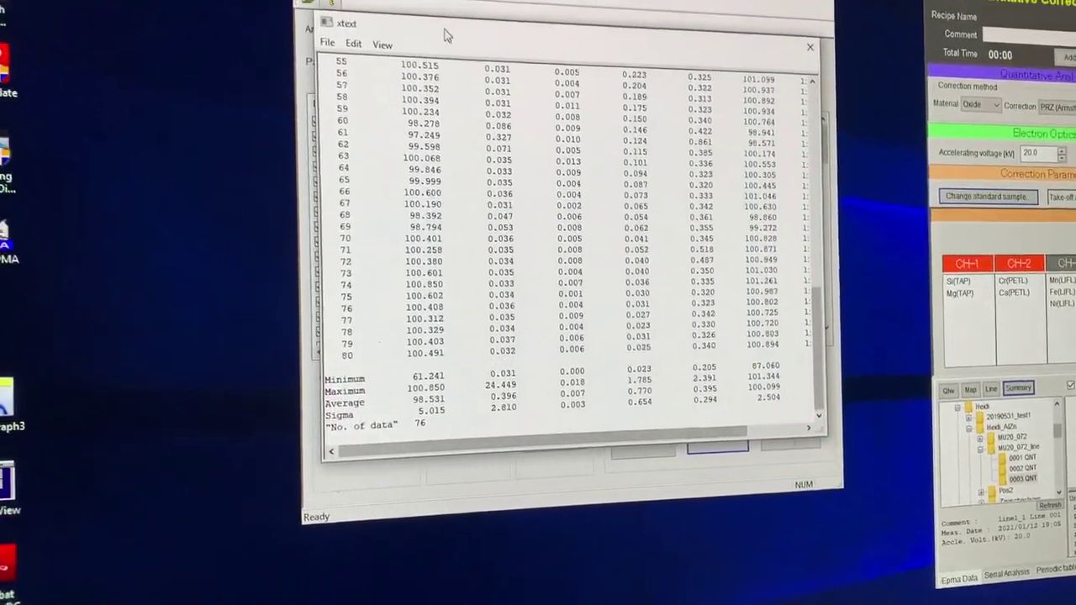
drag(445, 35, 929, 126)
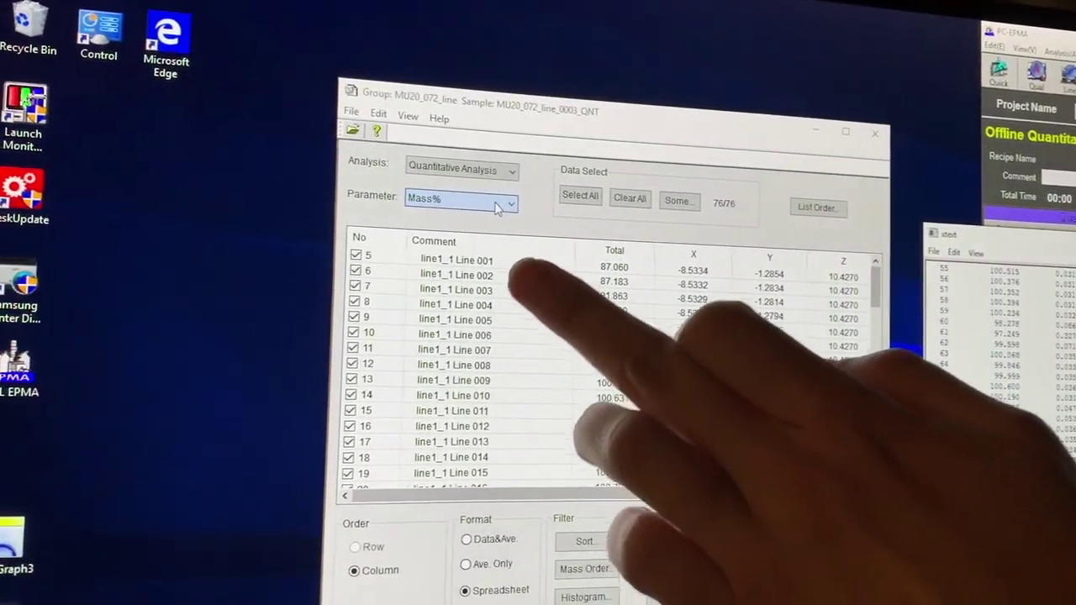
Change the summary parameter to Atom and output those results as text
click(498, 205)
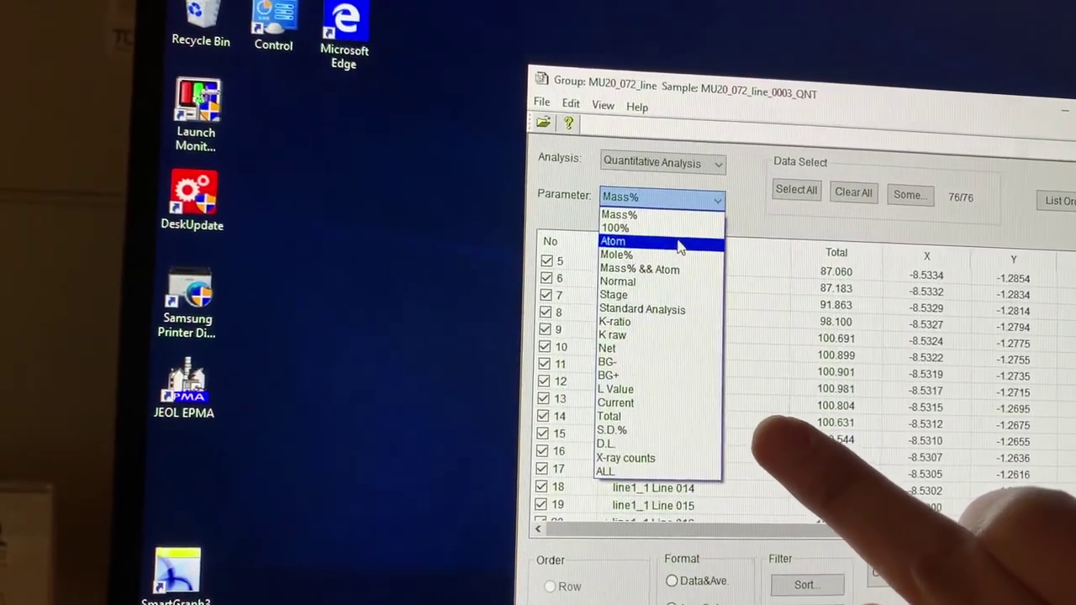
click(654, 244)
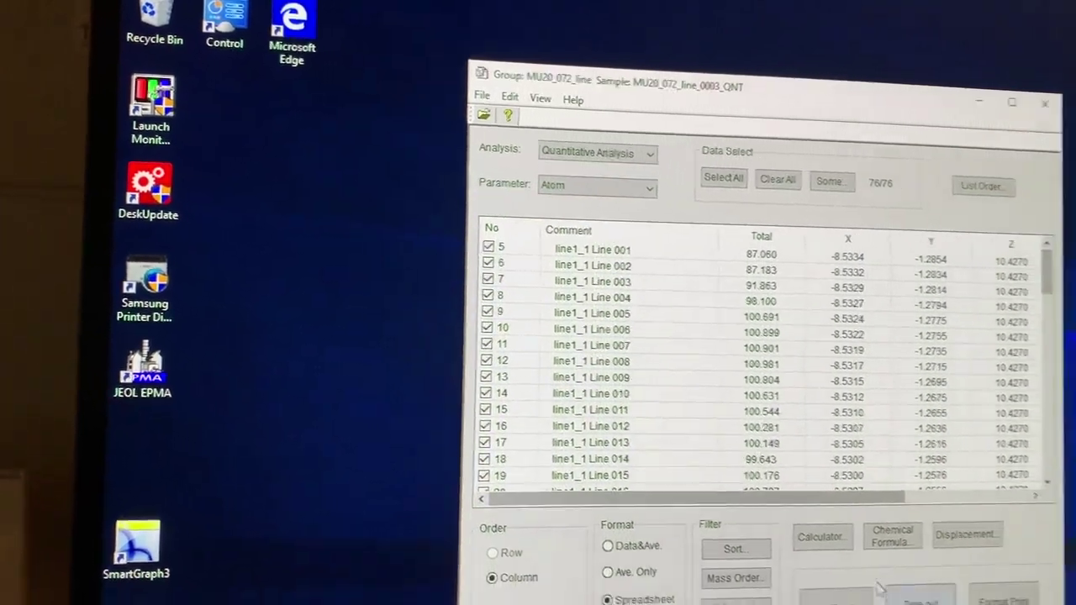
click(919, 598)
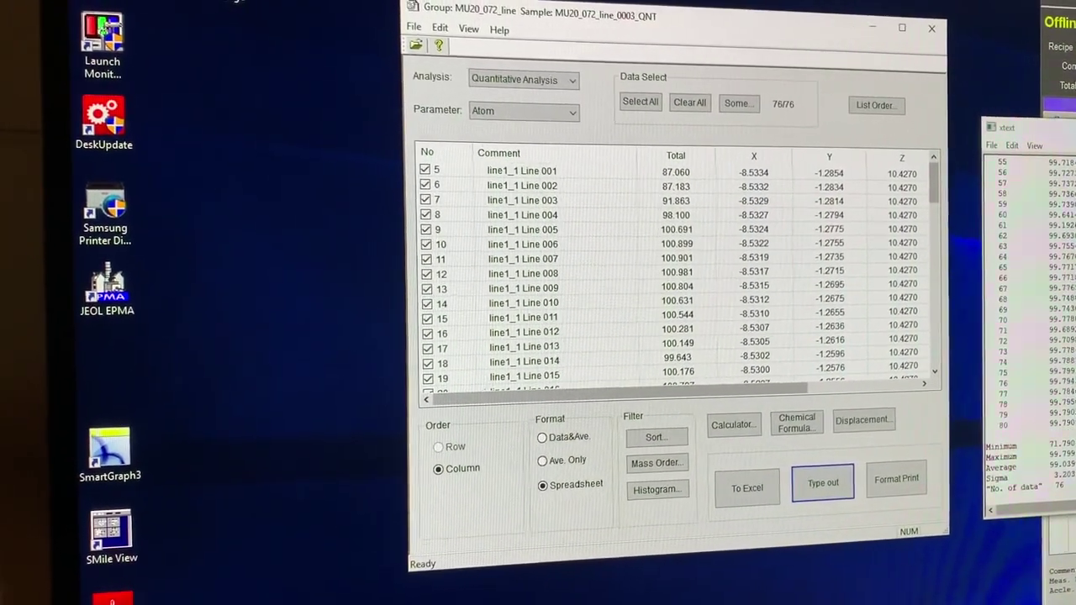
Set the summary parameter to Mole% and look through the other available output parameters
click(512, 110)
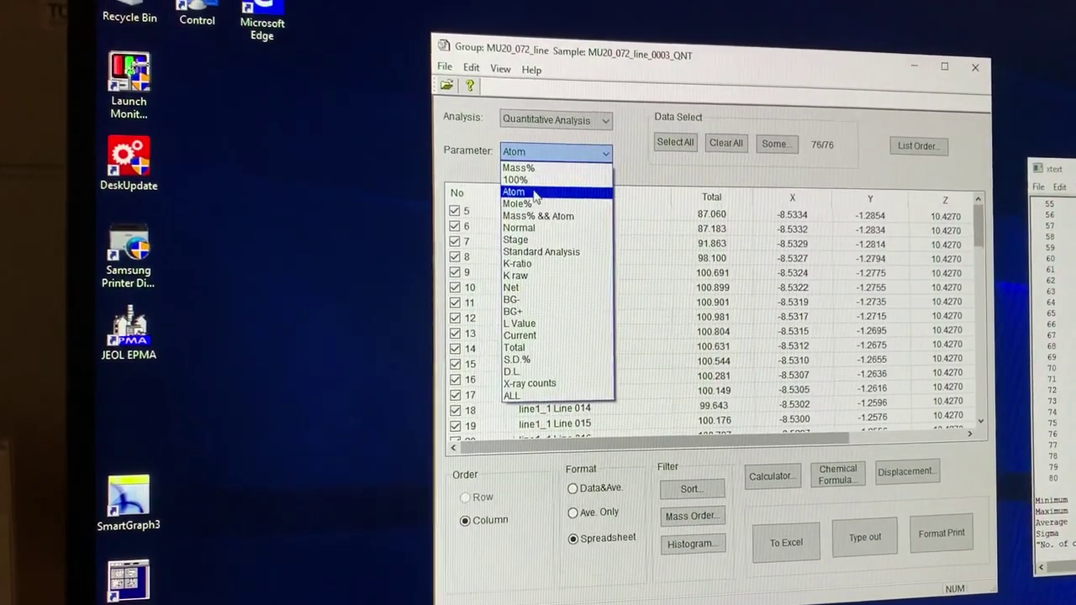
click(538, 212)
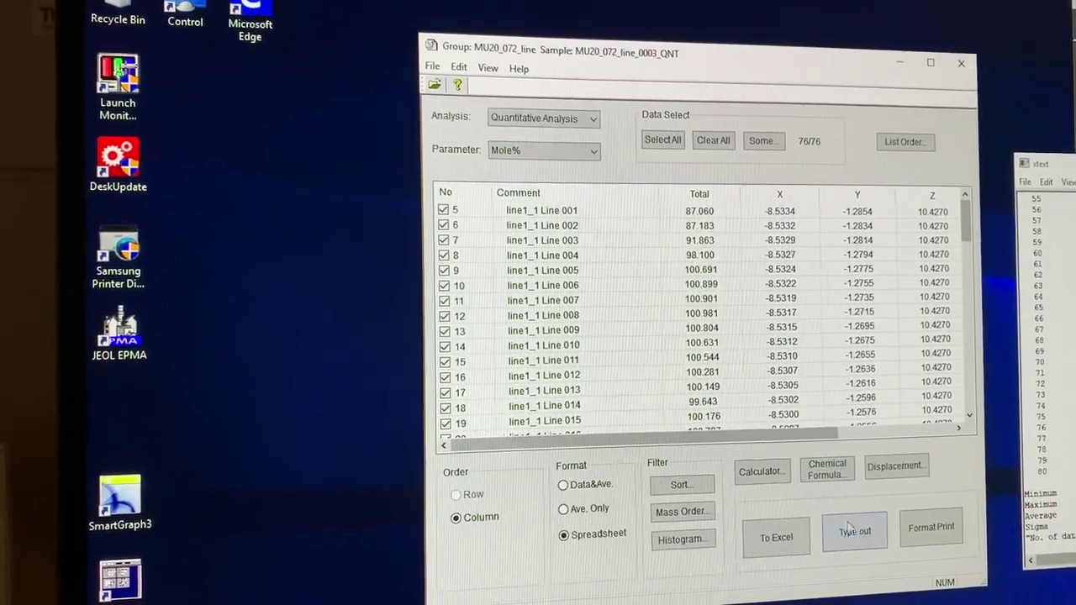
click(584, 157)
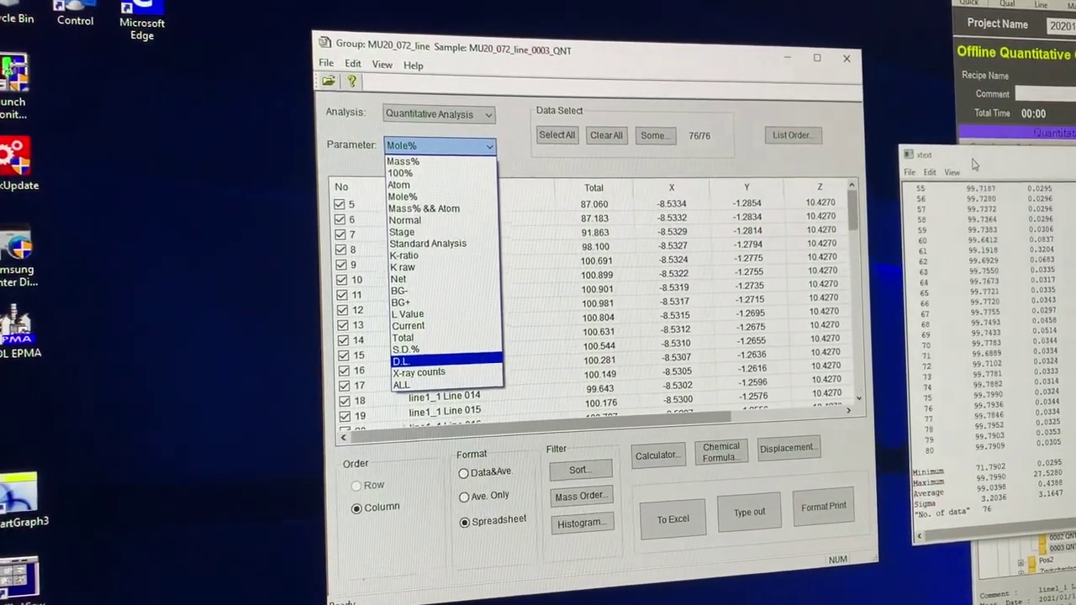
Start saving the text output under a new name and browse the folder tree for a location on the EpmaData drive
click(973, 164)
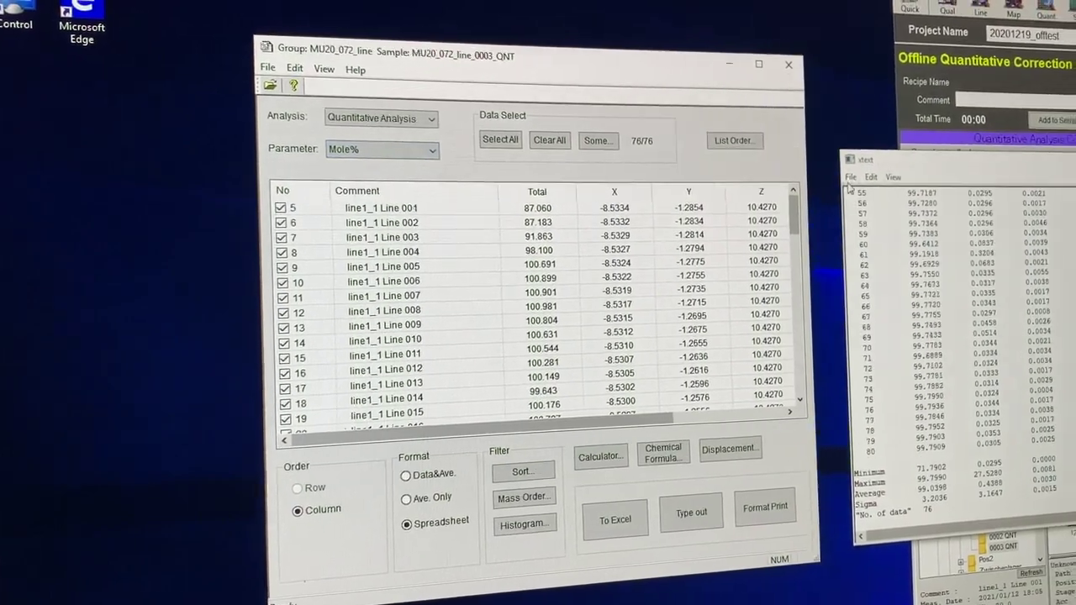
click(818, 186)
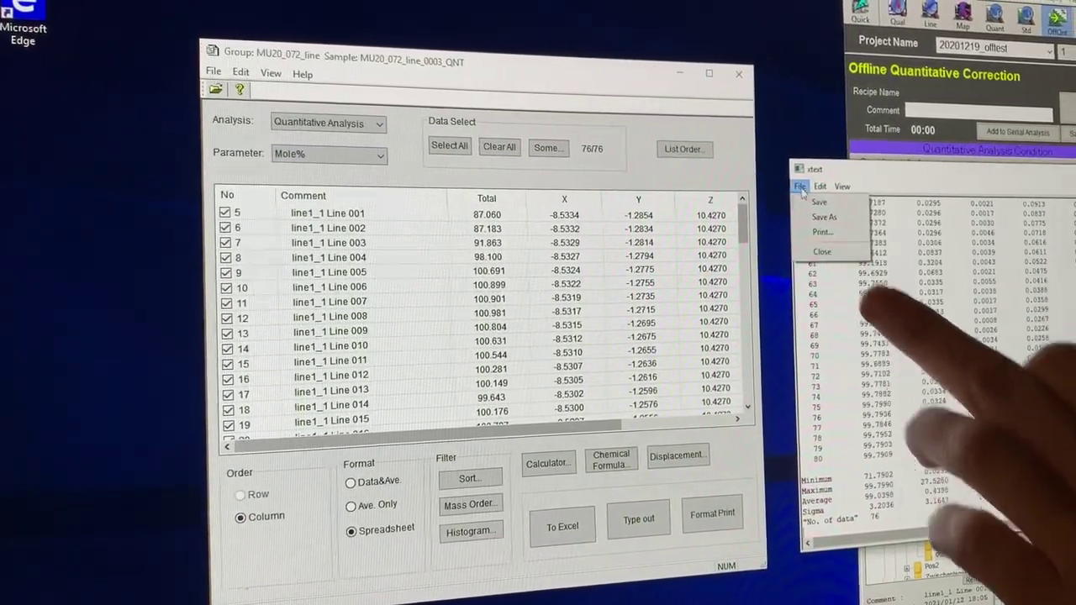
click(818, 217)
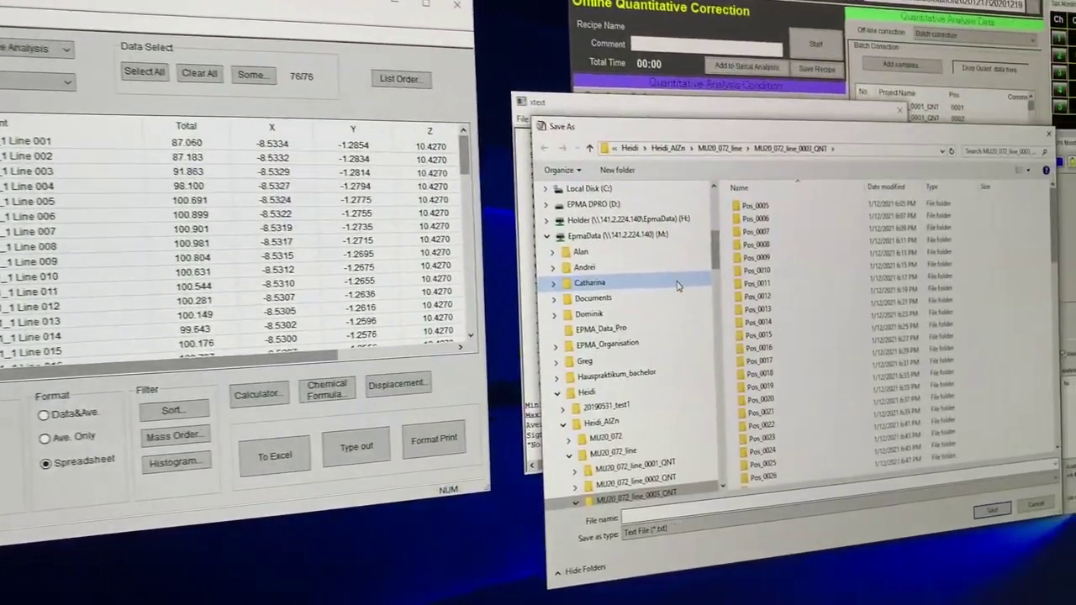
scroll(807, 331, up, 2)
scroll(559, 287, up, 1)
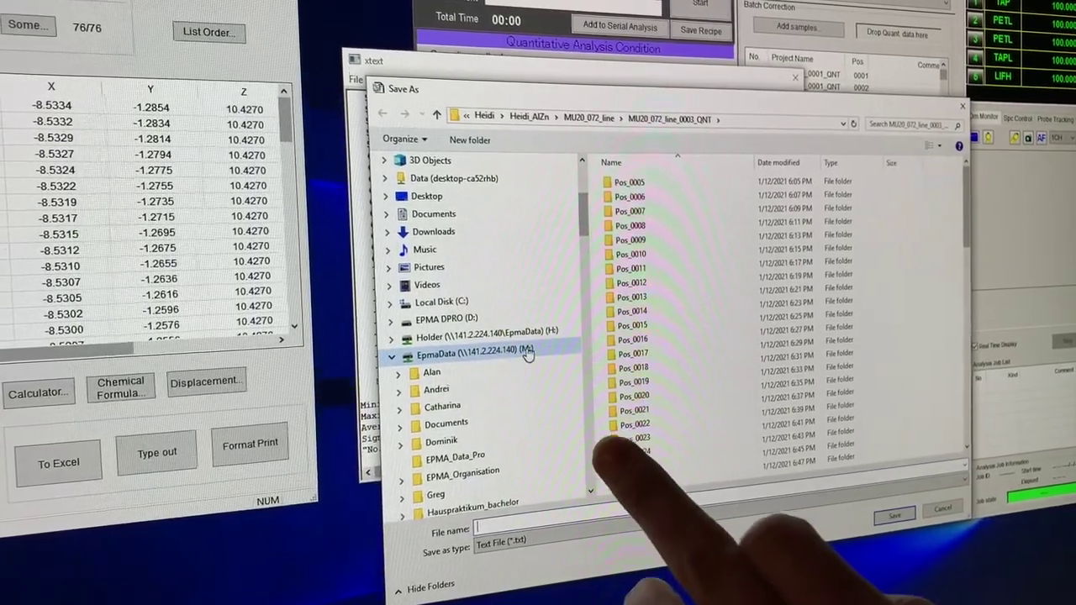
scroll(491, 249, up, 2)
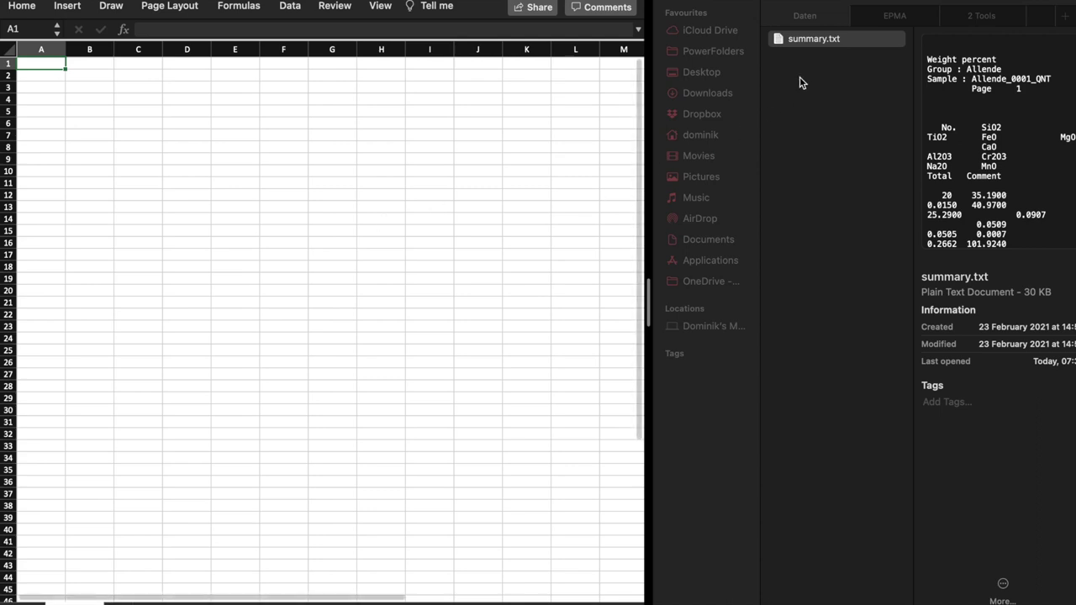
Switch to Finder and rename summary.txt as Probe_Nr_Min_Punkt_MessPktNr.txt
click(810, 41)
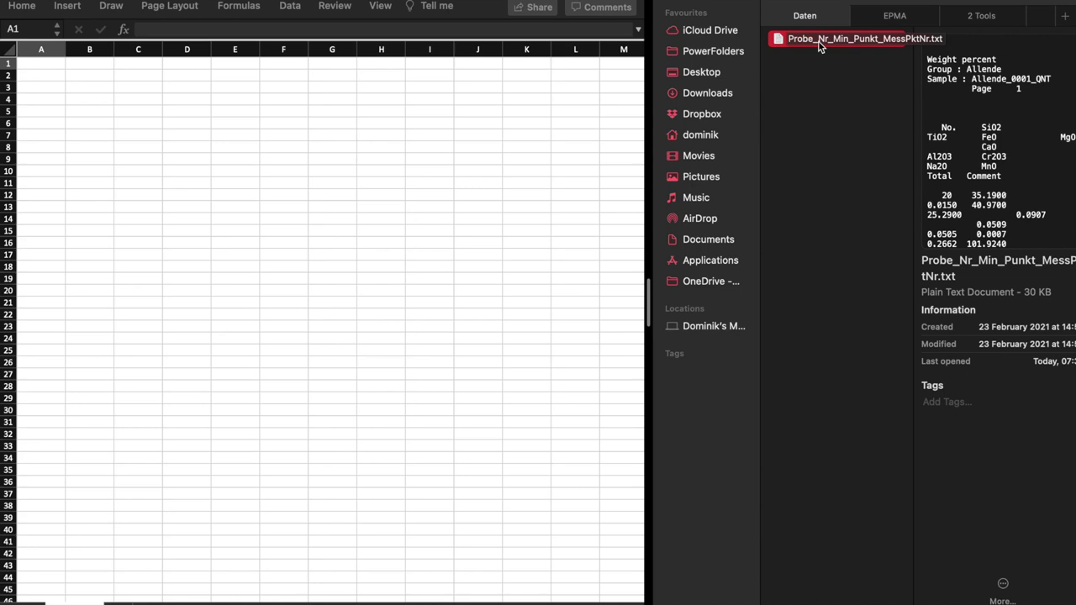
click(72, 93)
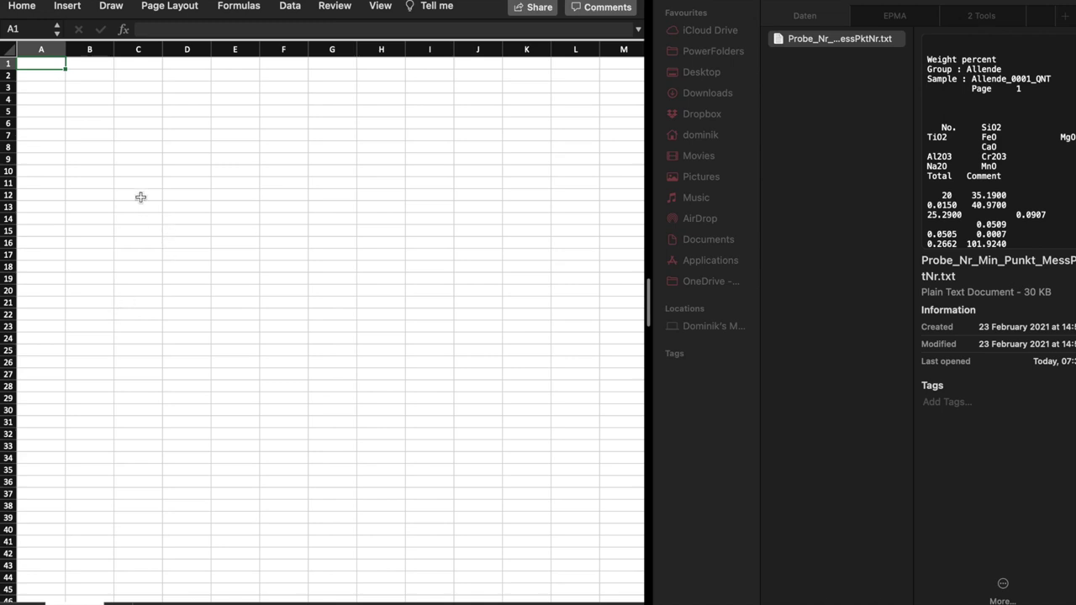
Open Probe_Nr_Min_Punkt_MessPktNr.txt from the Daten folder in Excel, bringing up the Text Import Wizard
click(183, 137)
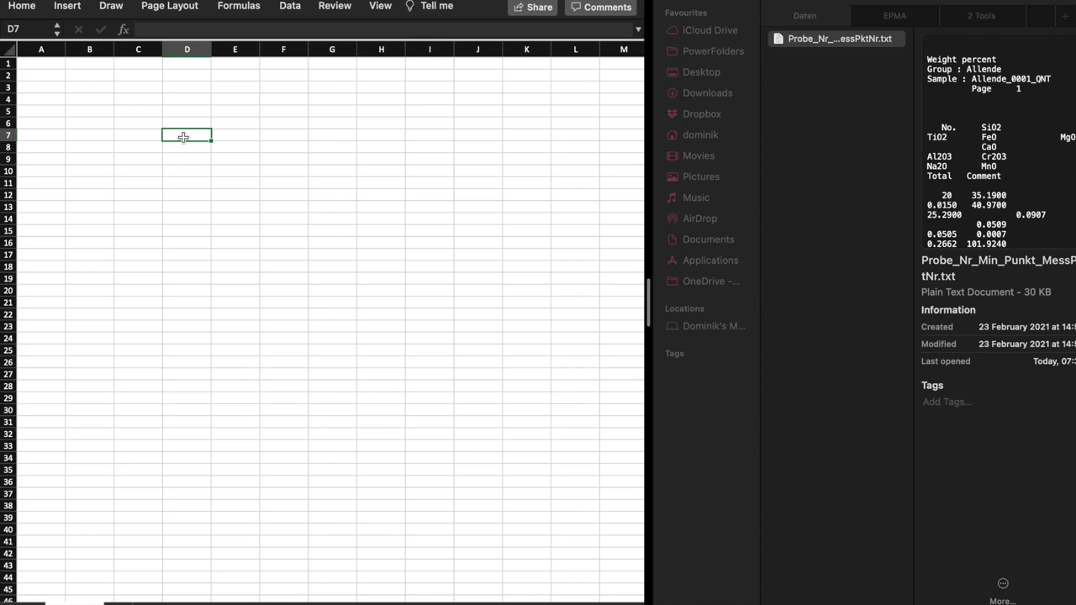
key(super+o)
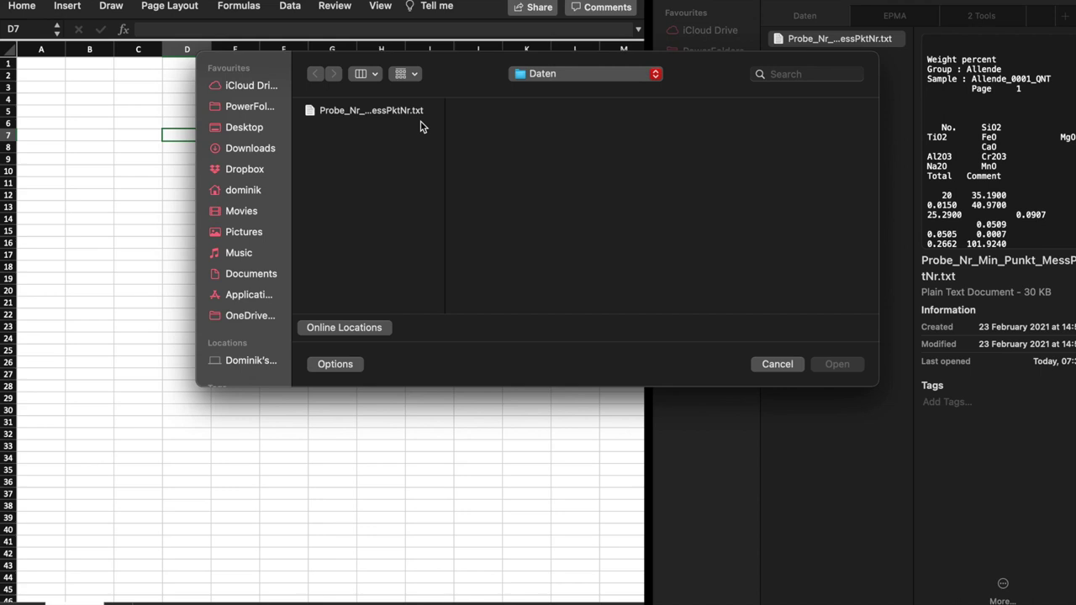
click(387, 111)
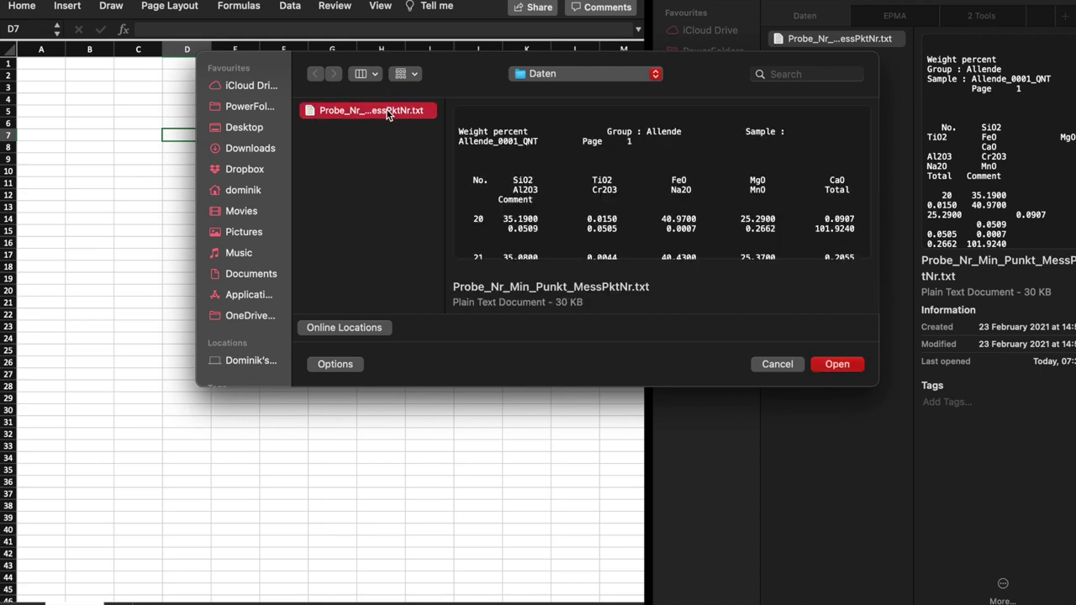
click(834, 366)
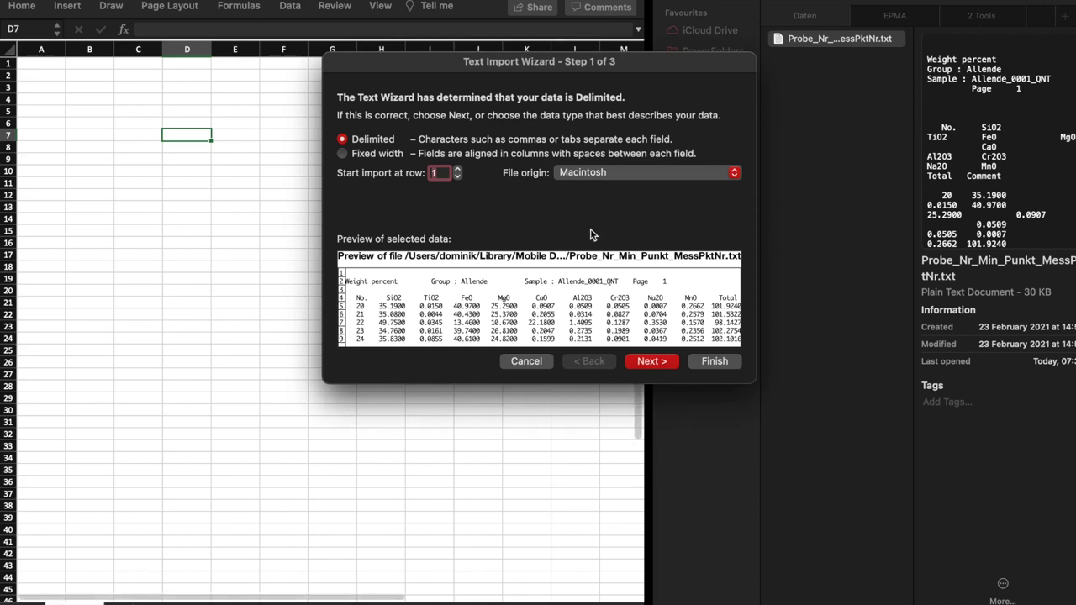
drag(575, 59, 472, 43)
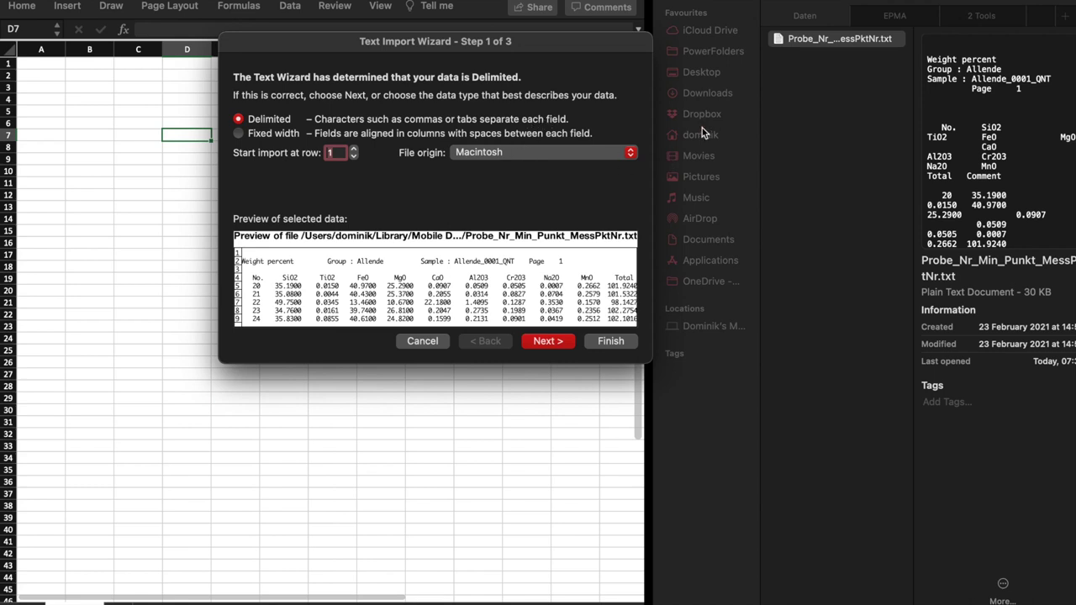
Preview Probe_Nr_Min_Punkt_MessPktNr.txt in Finder to examine how its columns are laid out, and close the preview
click(783, 43)
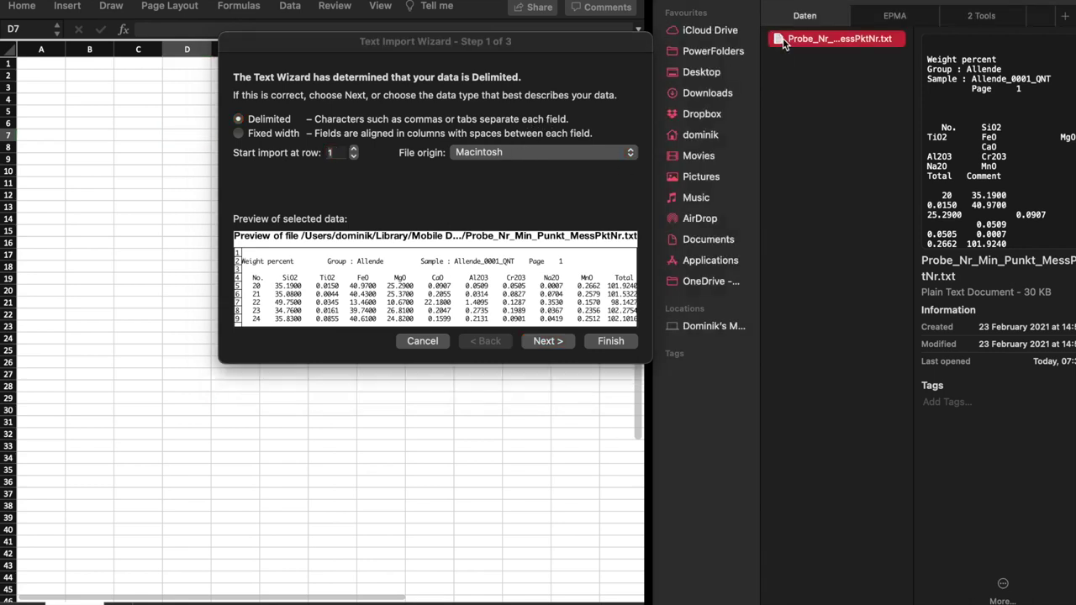
key(space)
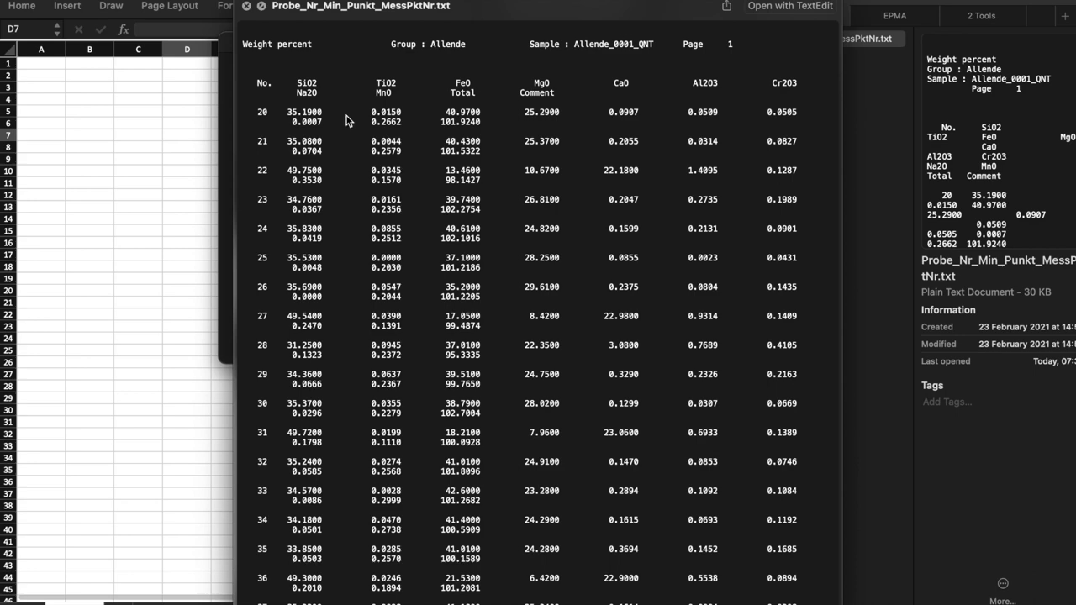
key(space)
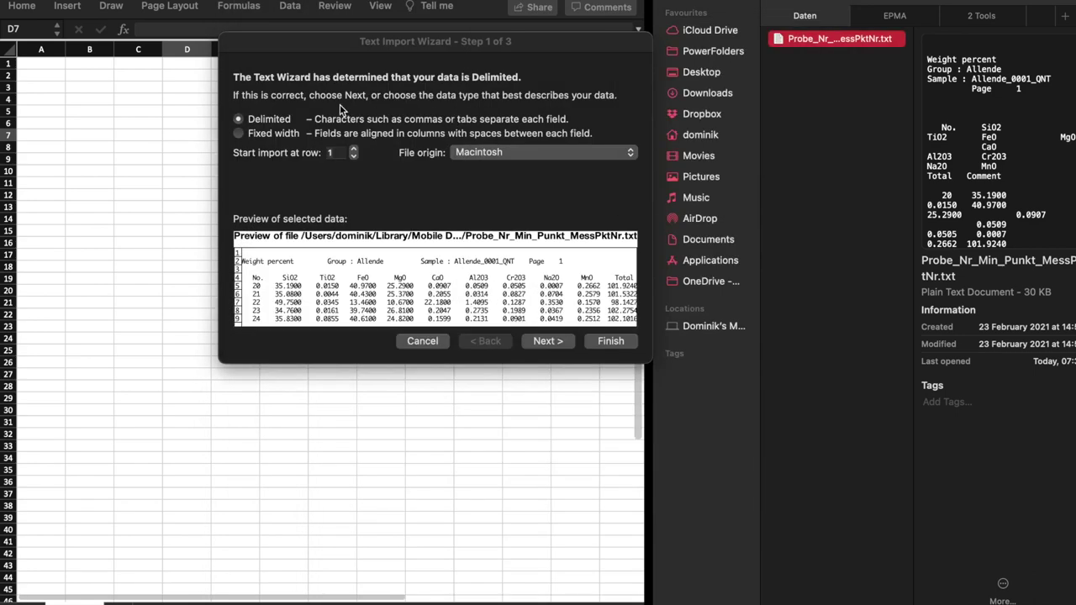
Keep the data type as Delimited with Tab as the delimiter, checking the column layout against a preview of the text file
click(437, 124)
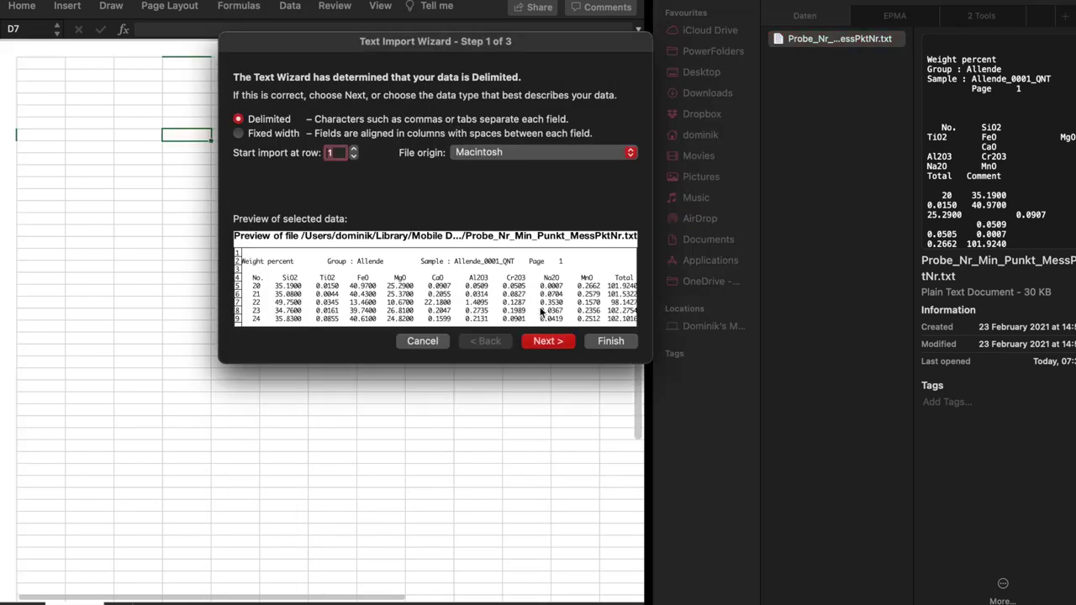
click(547, 345)
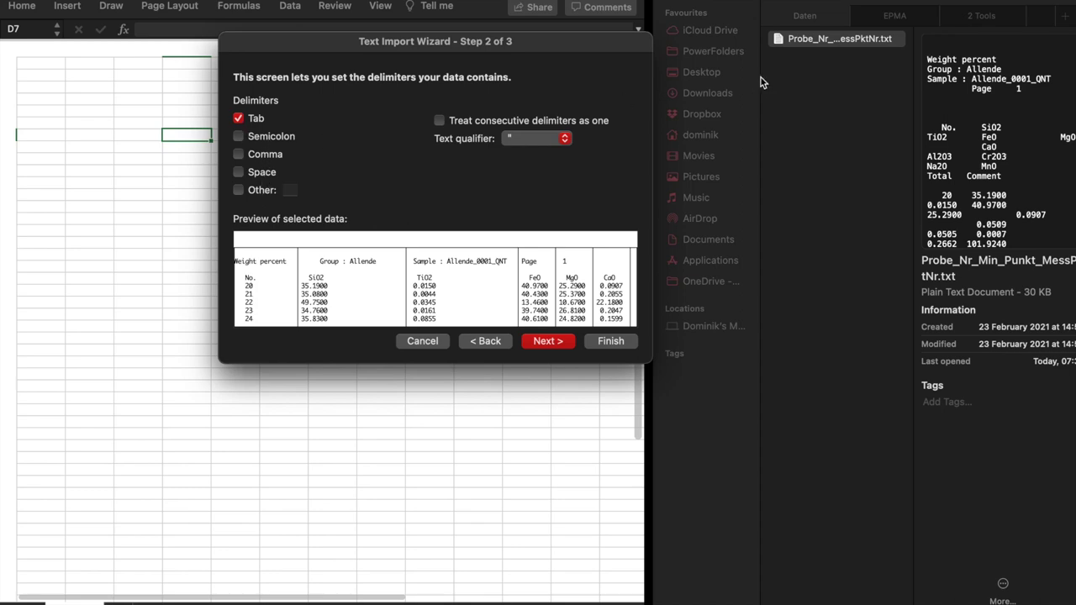
click(783, 40)
key(space)
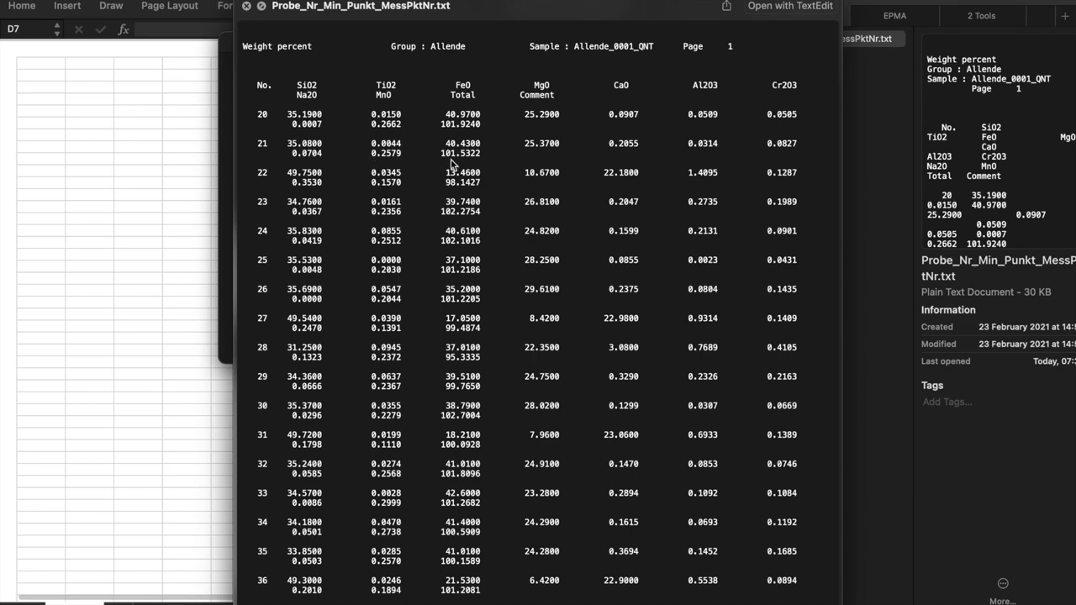
key(space)
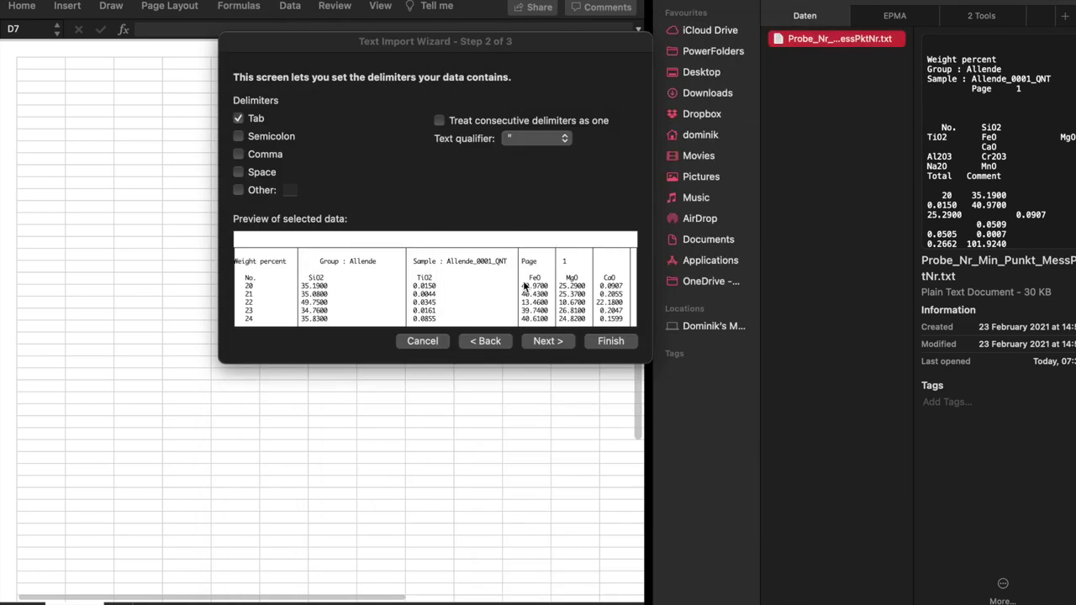
click(547, 341)
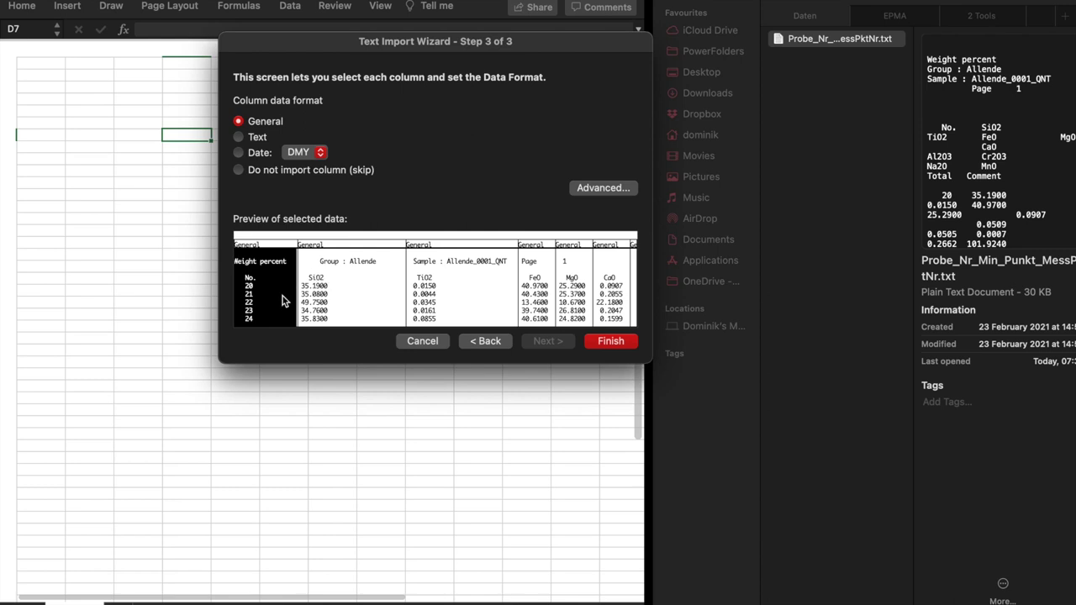
Review the column data formats, keep them as General, and finish the import, dismissing the data loss notice
click(361, 245)
click(429, 249)
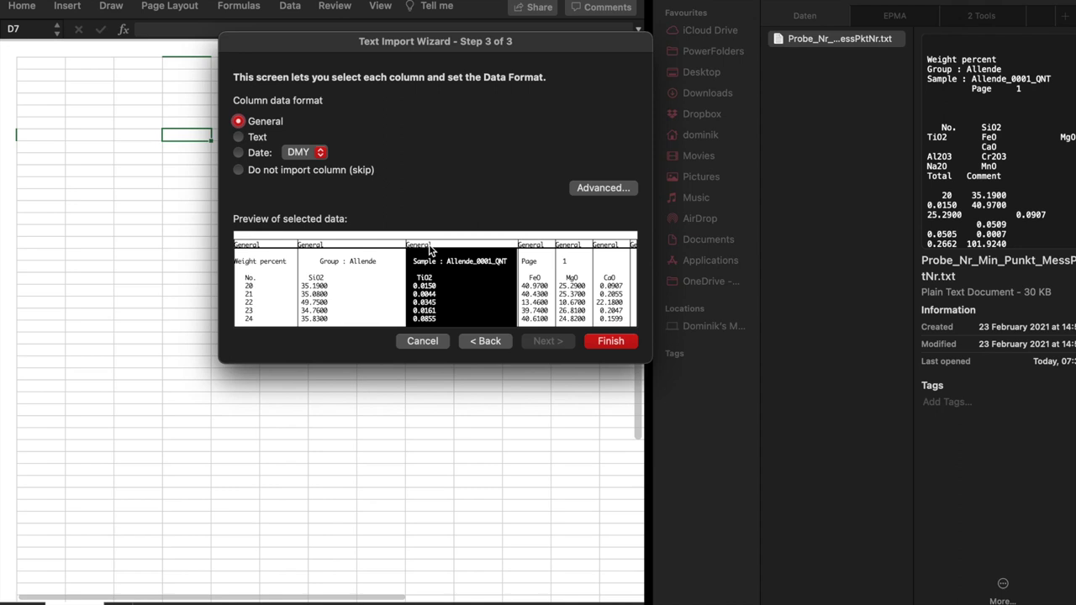
click(274, 243)
click(324, 245)
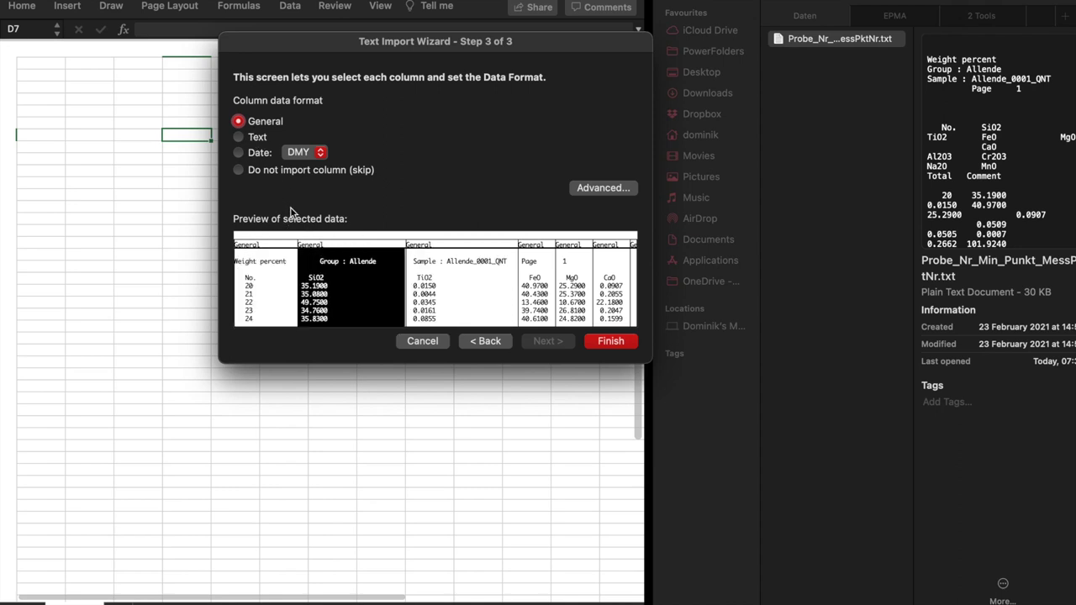
click(267, 244)
click(240, 137)
click(248, 123)
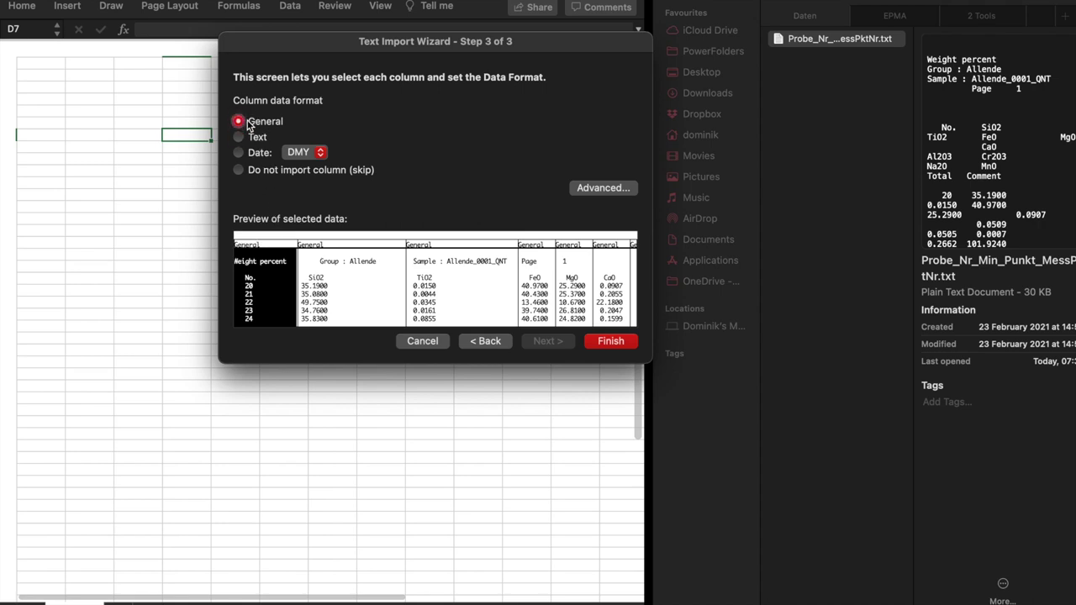
click(420, 243)
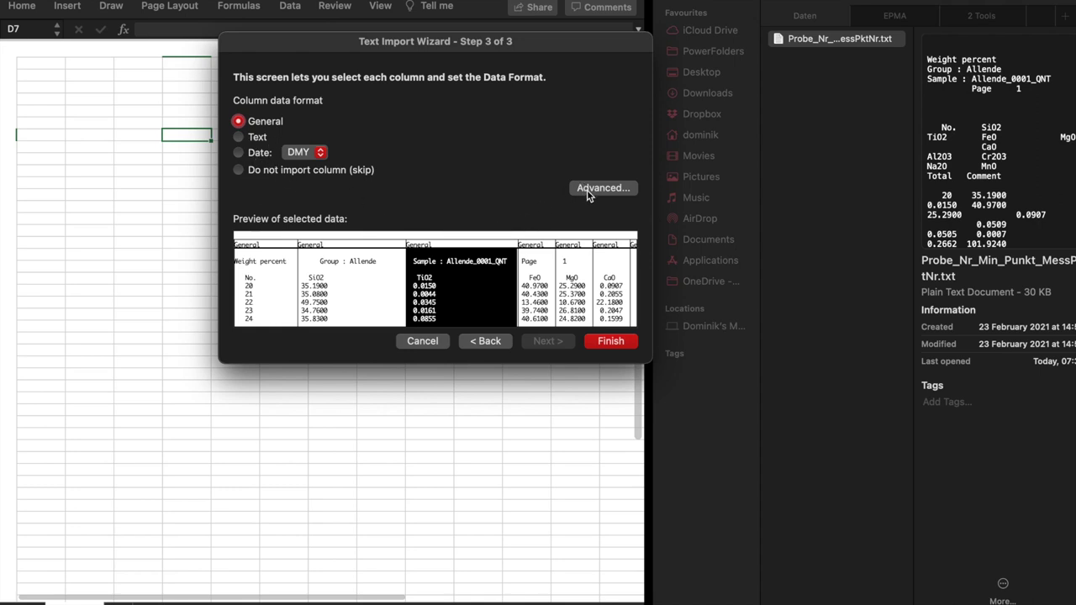
click(604, 343)
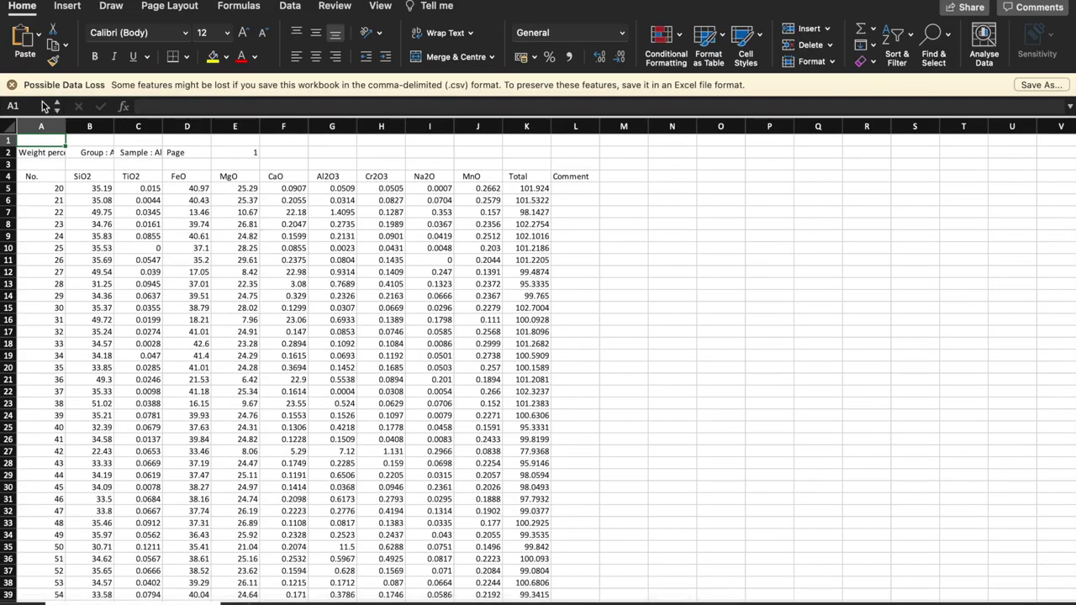
click(12, 85)
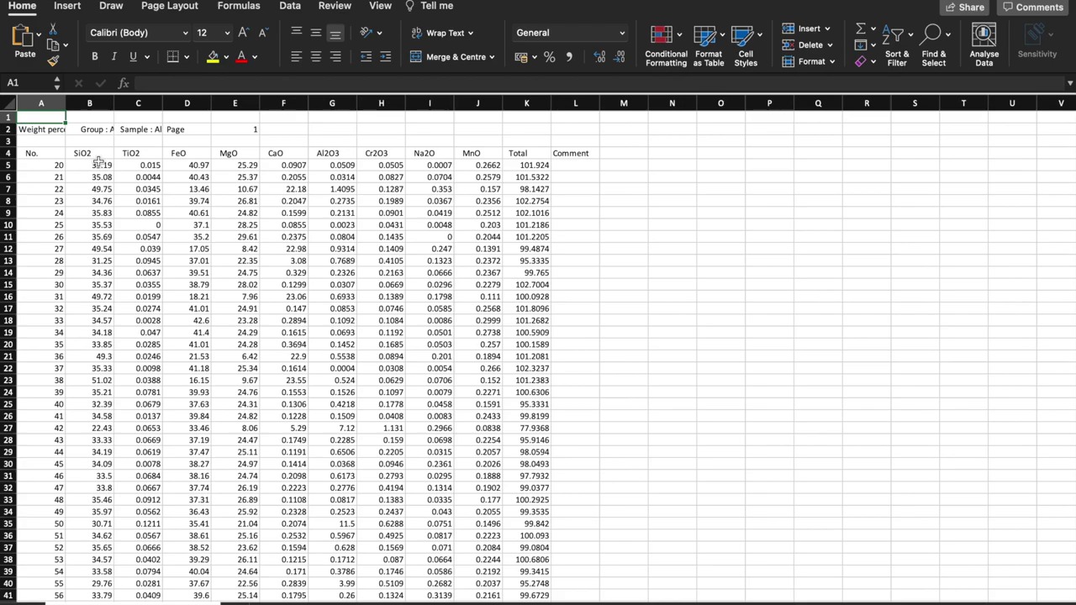
Examine the imported sheet's sections, reading the full headings of the weight percent, cation total and counting error blocks
scroll(99, 160, down, 15)
scroll(98, 160, up, 10)
scroll(99, 160, up, 10)
click(40, 127)
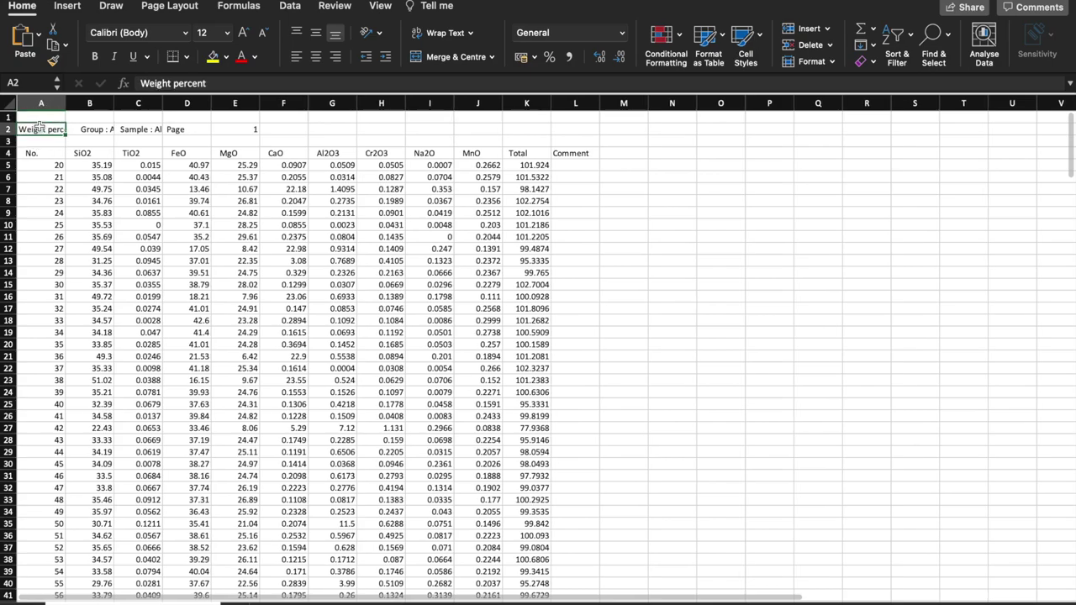
scroll(101, 238, down, 13)
scroll(102, 241, down, 6)
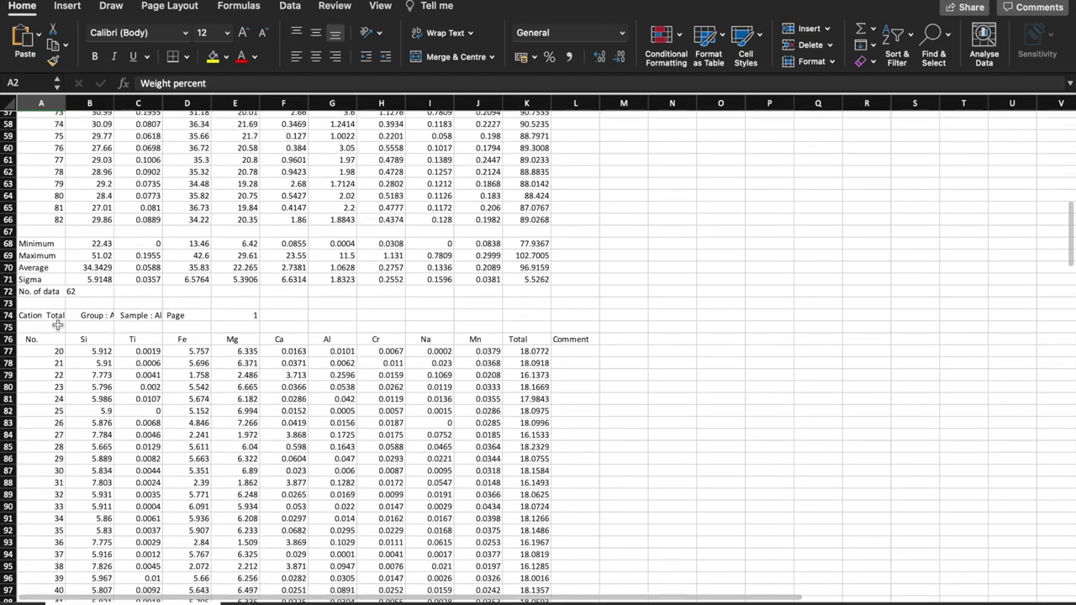
click(55, 316)
scroll(54, 316, down, 18)
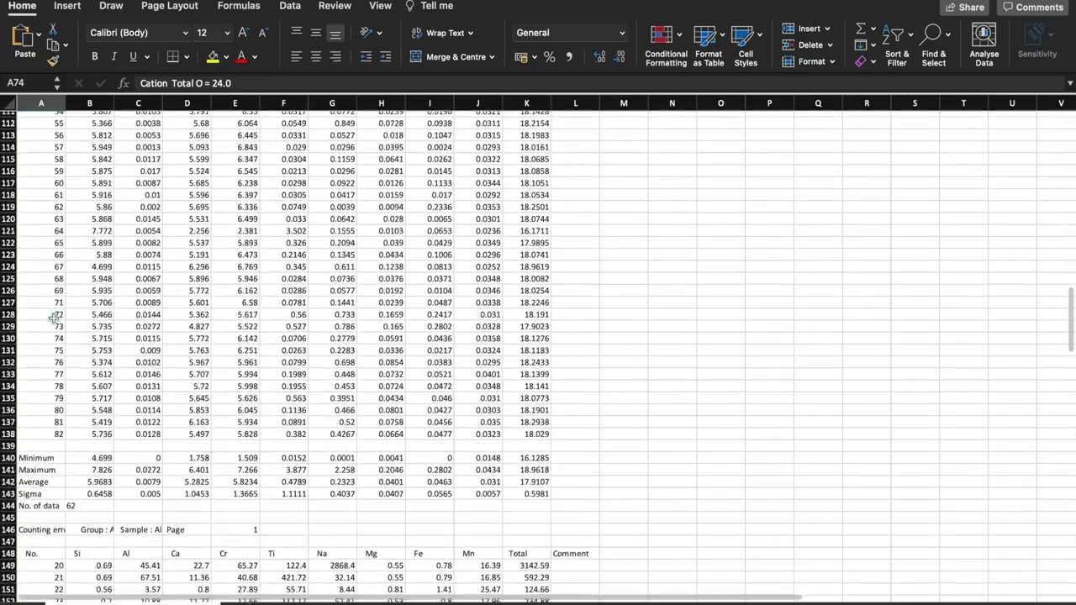
scroll(54, 316, down, 5)
click(53, 365)
scroll(198, 326, up, 2)
scroll(199, 327, up, 20)
scroll(194, 323, down, 15)
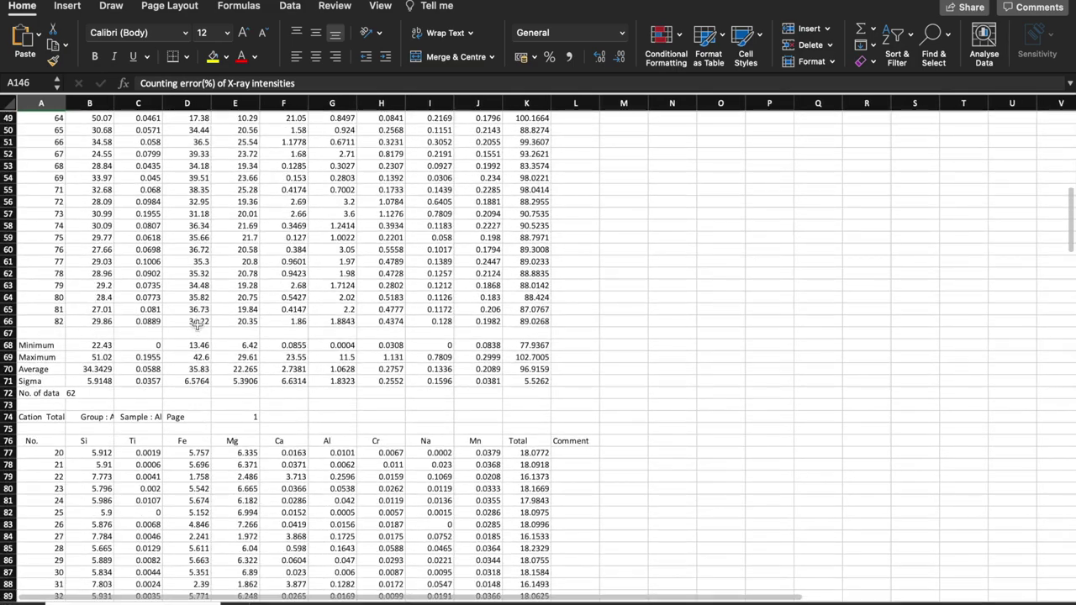
Delete rows 67 to 564 so that only the weight percent measurements remain
click(10, 333)
drag(11, 333, 118, 496)
right_click(156, 406)
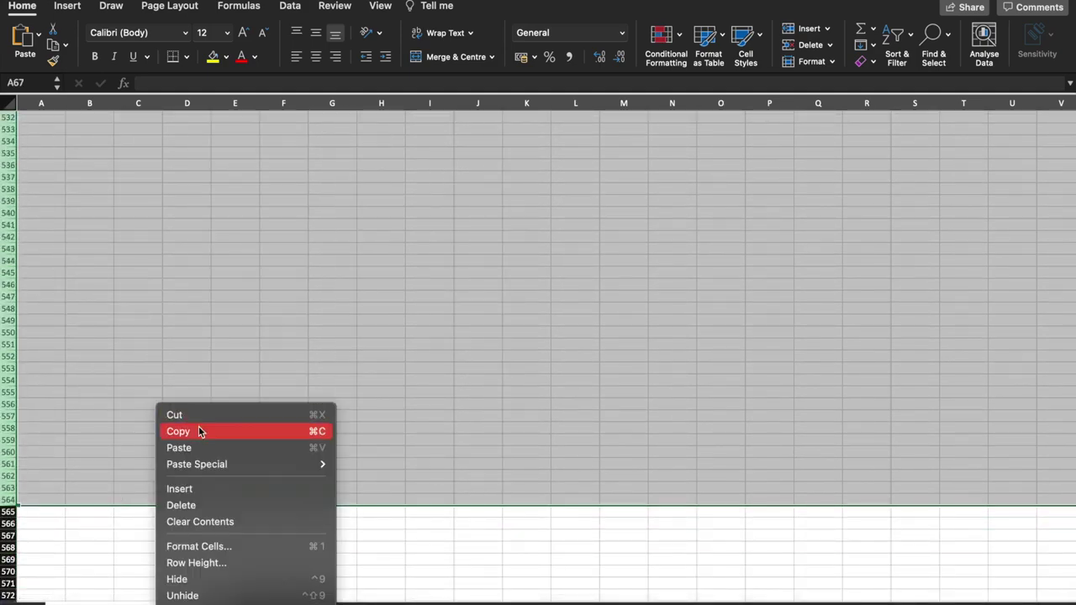
click(180, 506)
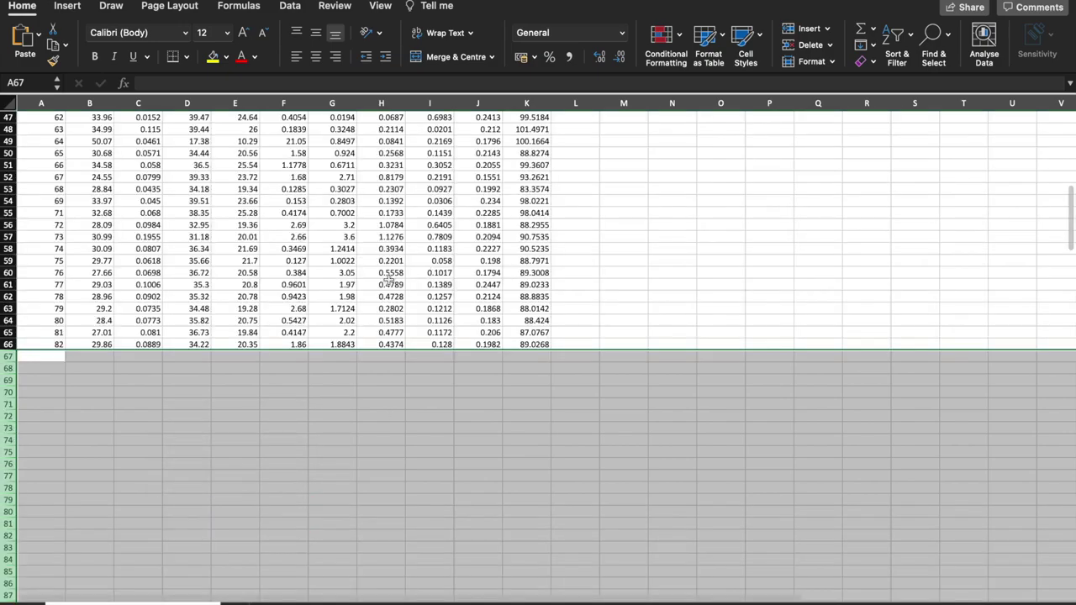
scroll(414, 269, up, 10)
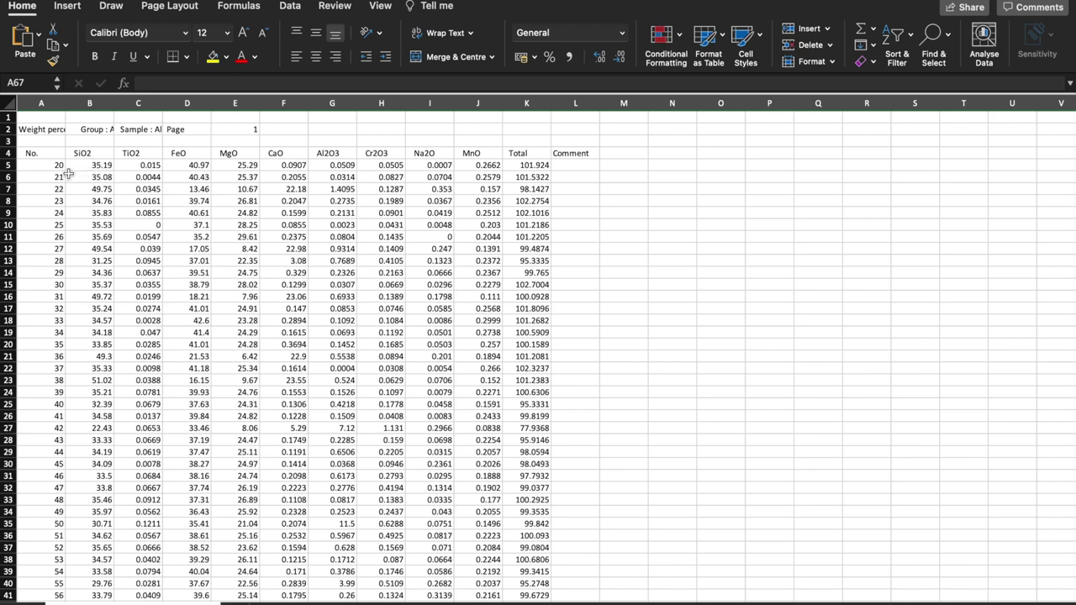
Examine the table's structure: the heading row, the measurement numbers, the Comment column and the headings from SiO2 to Total
click(7, 153)
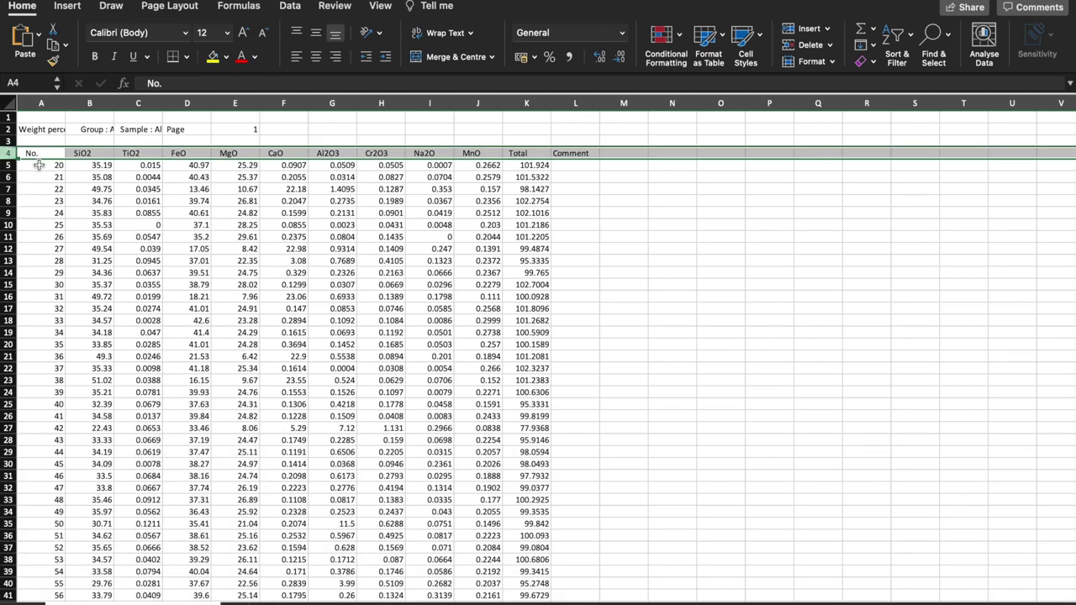
drag(40, 164, 46, 452)
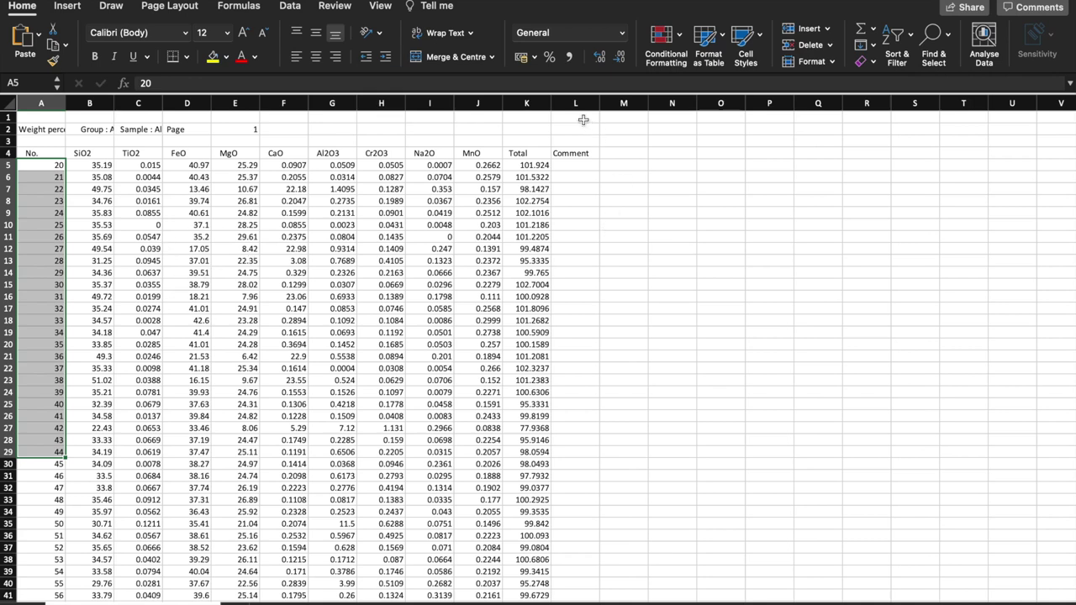
drag(576, 168, 570, 345)
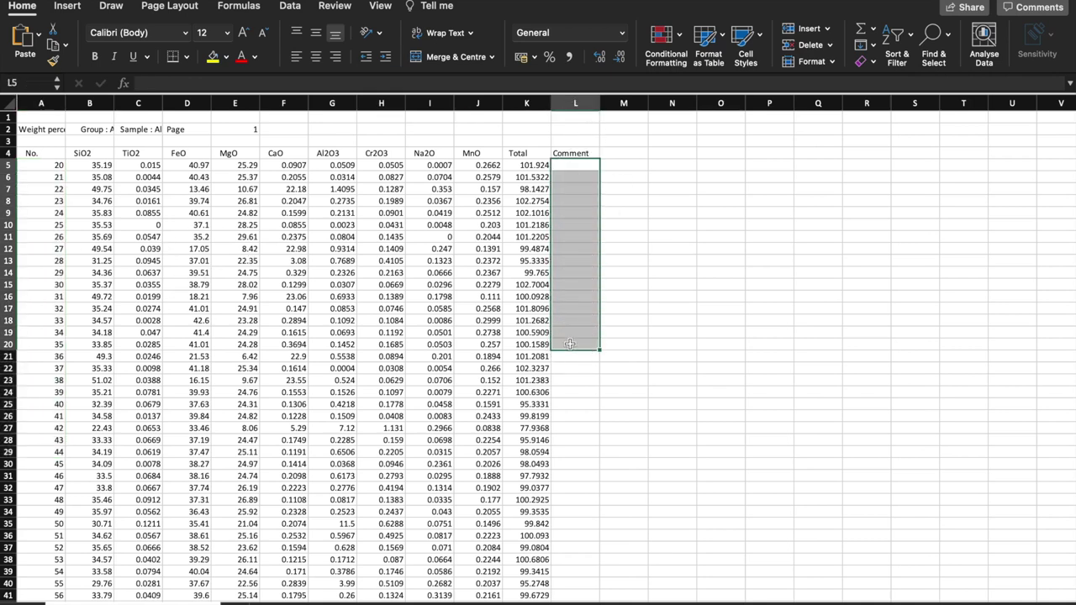
click(563, 104)
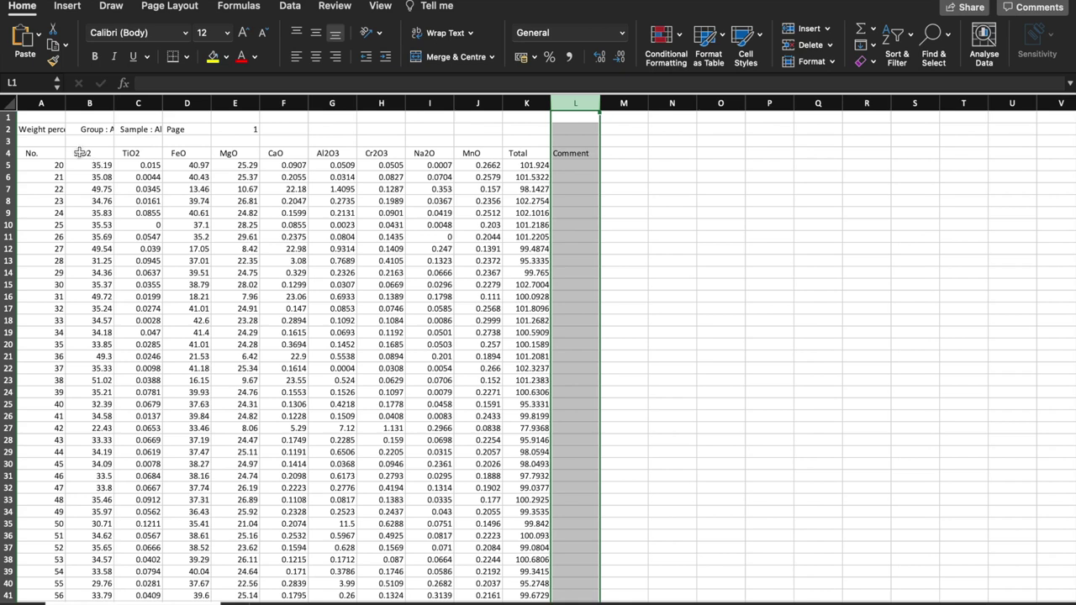
drag(98, 152, 525, 155)
drag(522, 152, 522, 153)
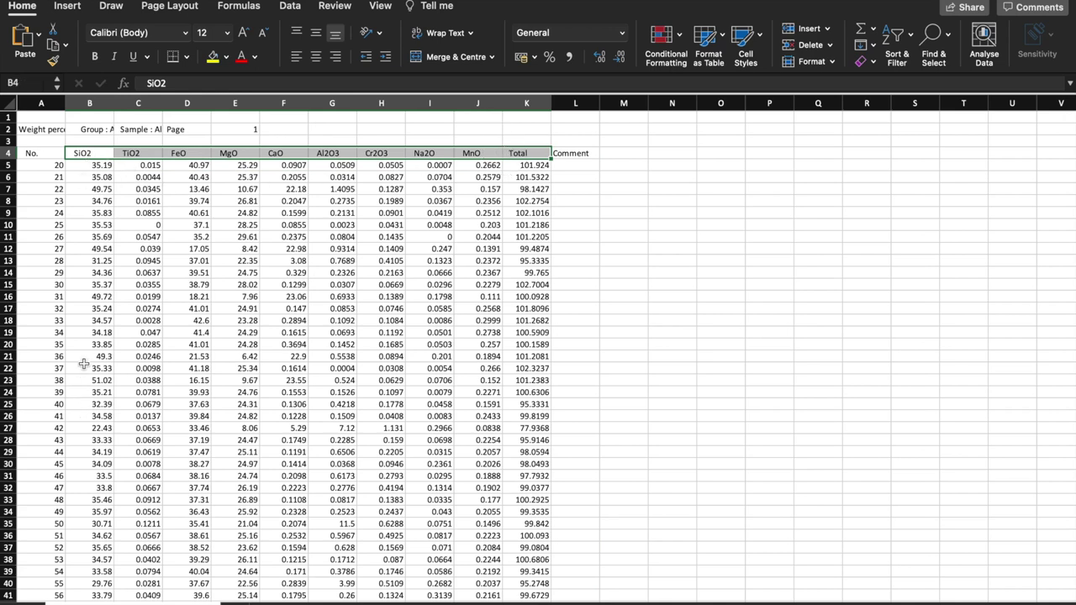
Copy the whole weight percent table, from the No. heading in A4 through L66
click(45, 152)
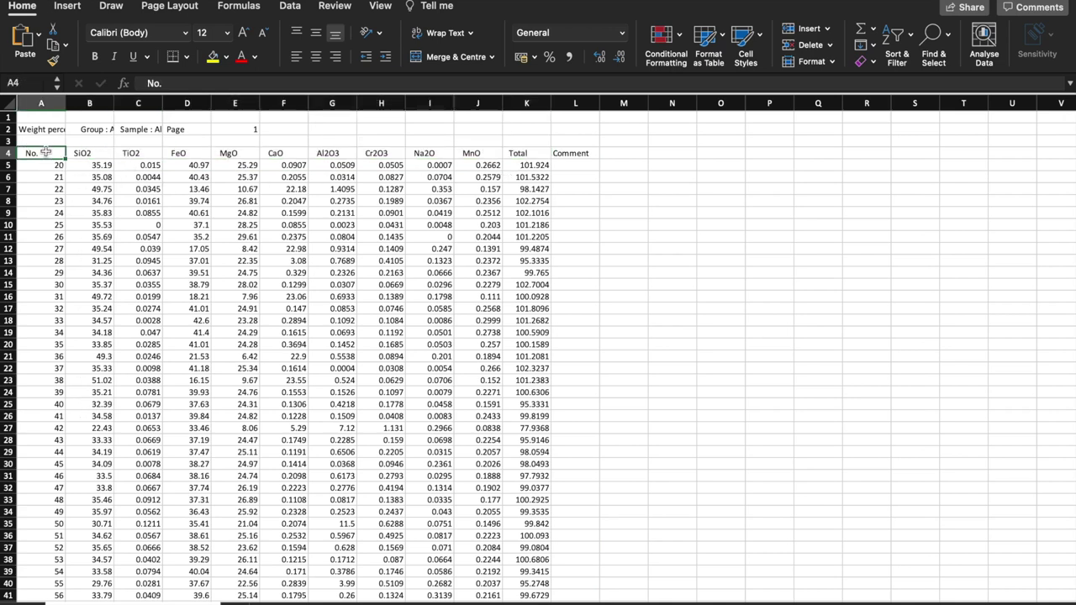
key(ctrl+shift+Right)
key(ctrl+shift+Down)
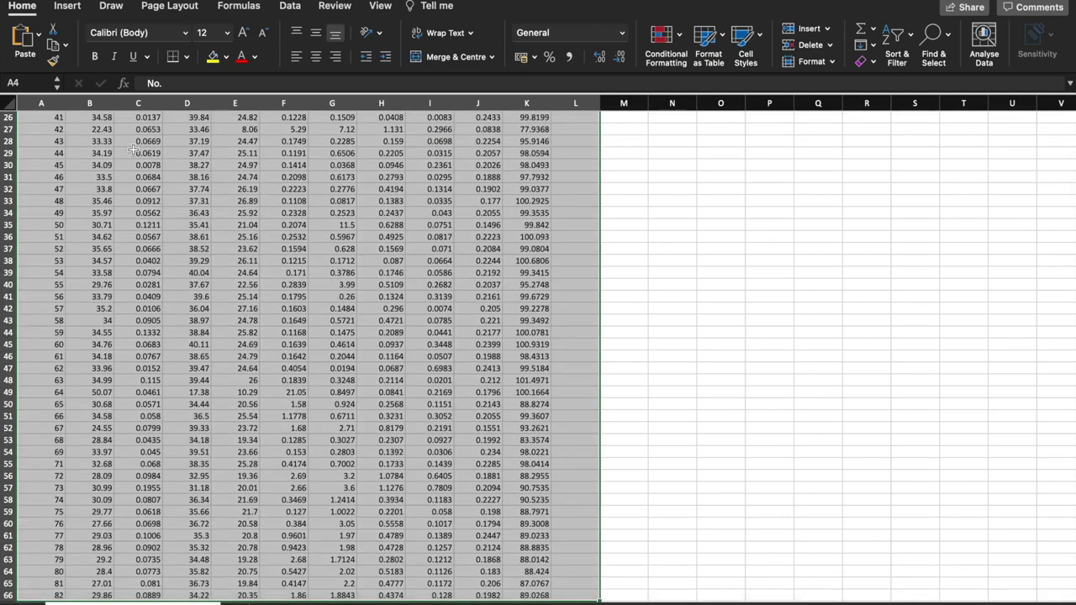
scroll(235, 182, up, 8)
scroll(326, 260, down, 20)
scroll(326, 260, up, 7)
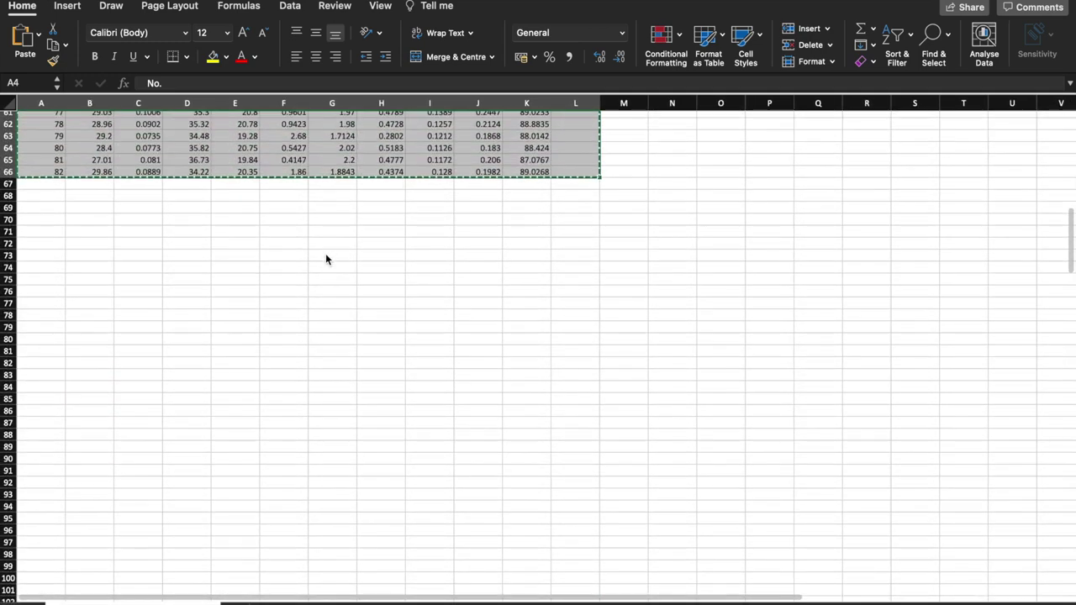
Check the Paste Special options at cell A70 and close them without pasting
right_click(326, 254)
click(48, 223)
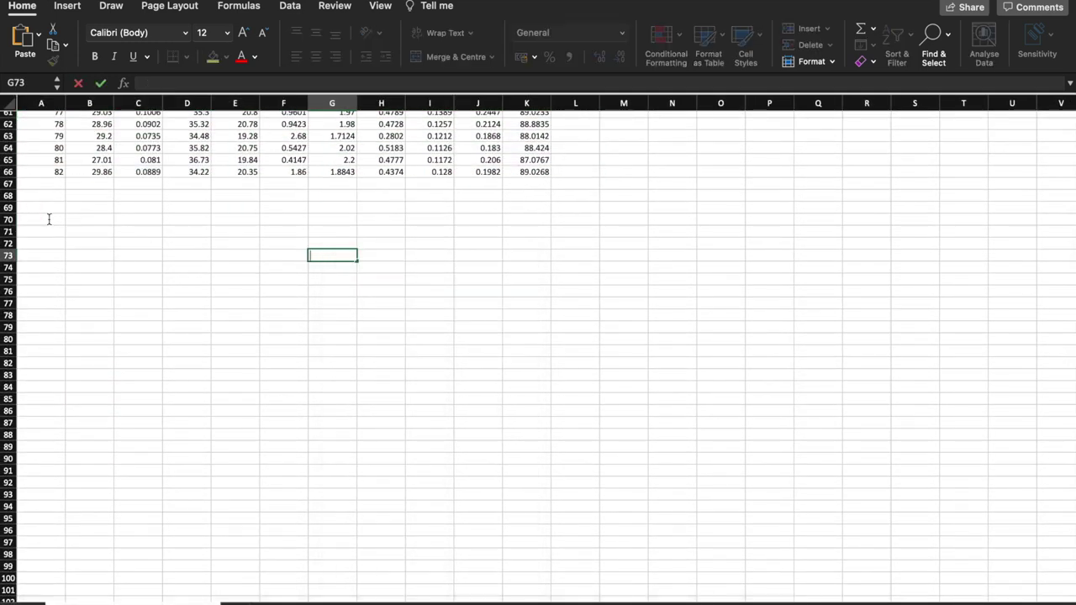
click(48, 219)
click(38, 34)
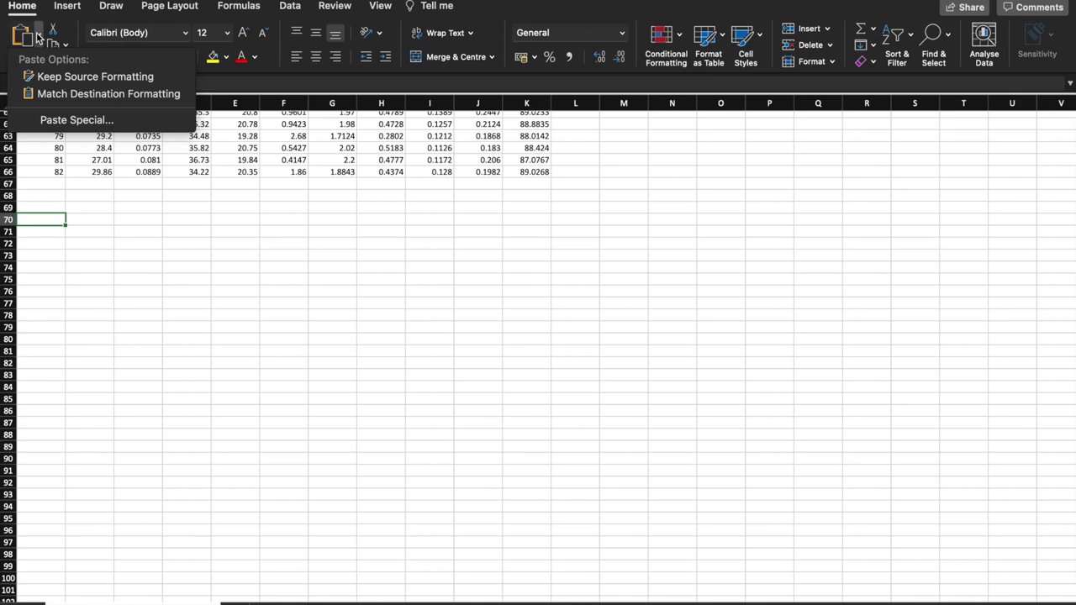
click(55, 121)
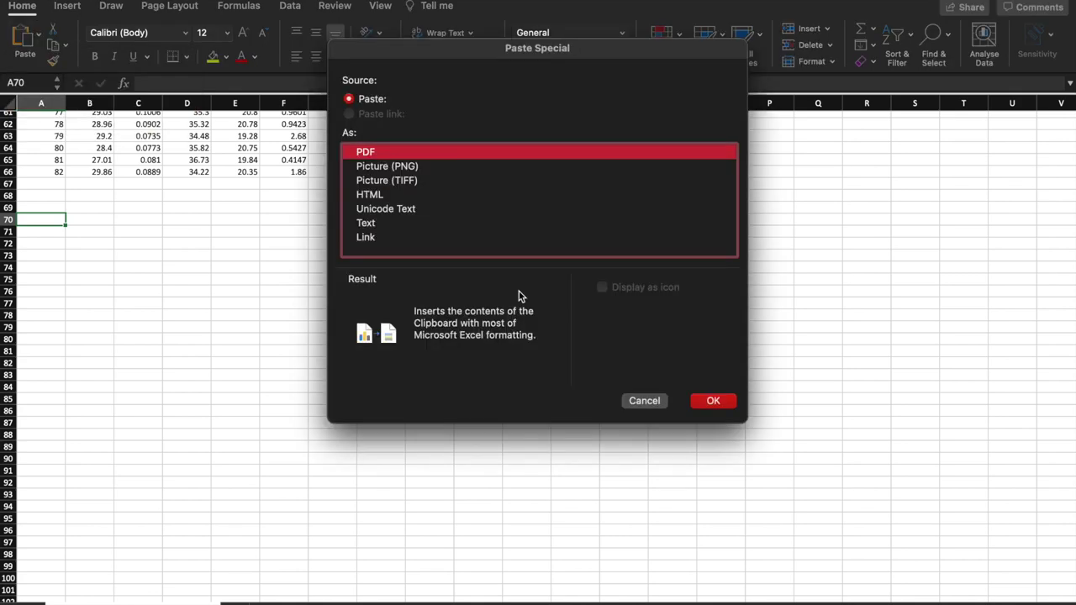
click(645, 402)
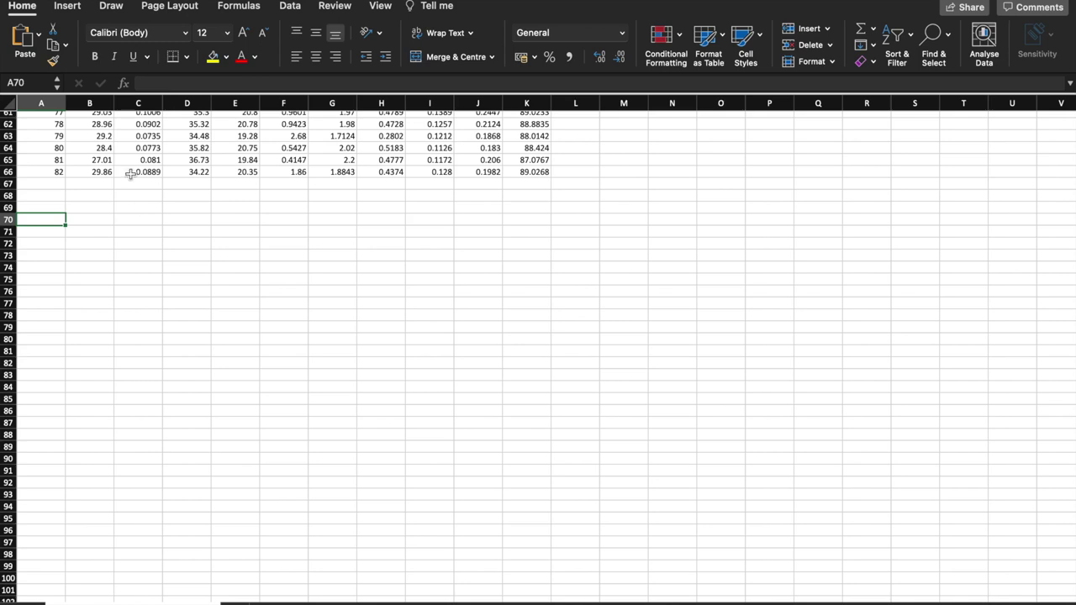
Save the sheet as an Excel Workbook (.xlsx) named Probe_Nr_Min_Punkt_MessPktNr in the Daten folder
key(super+s)
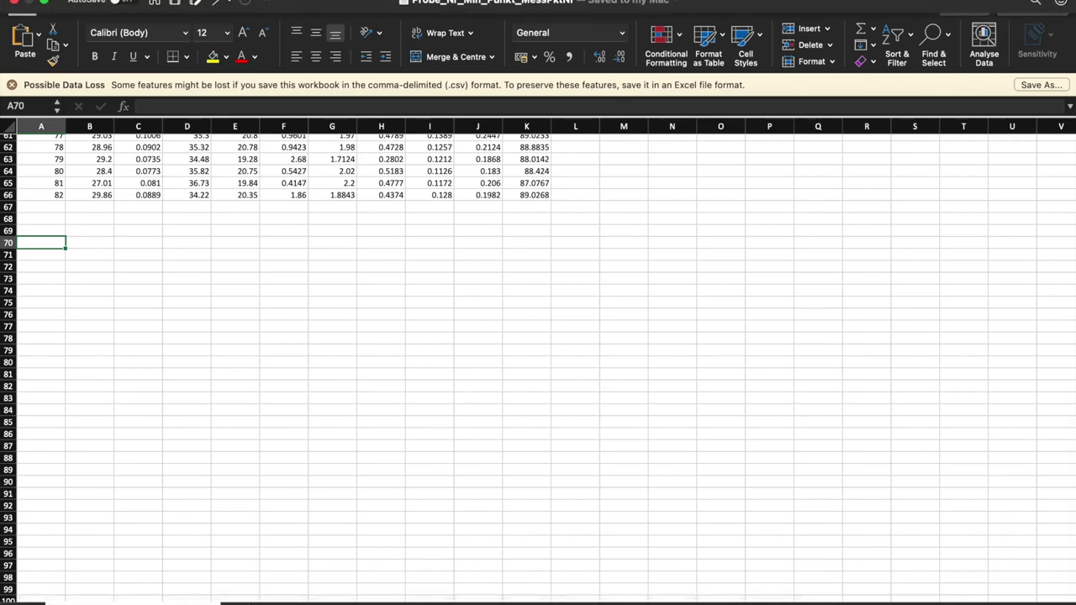
click(80, 0)
click(126, 105)
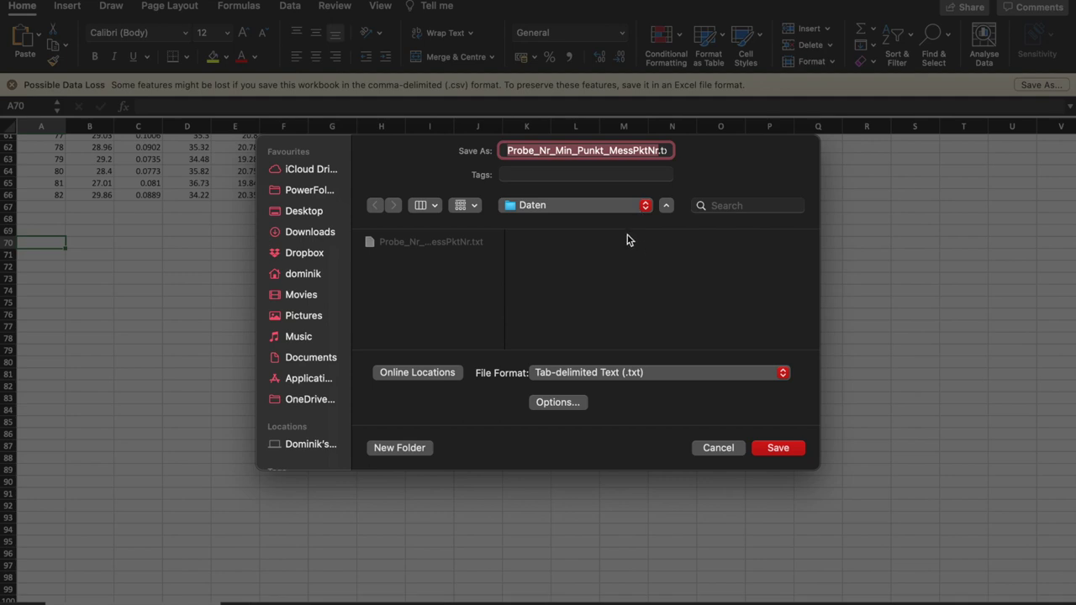
click(610, 377)
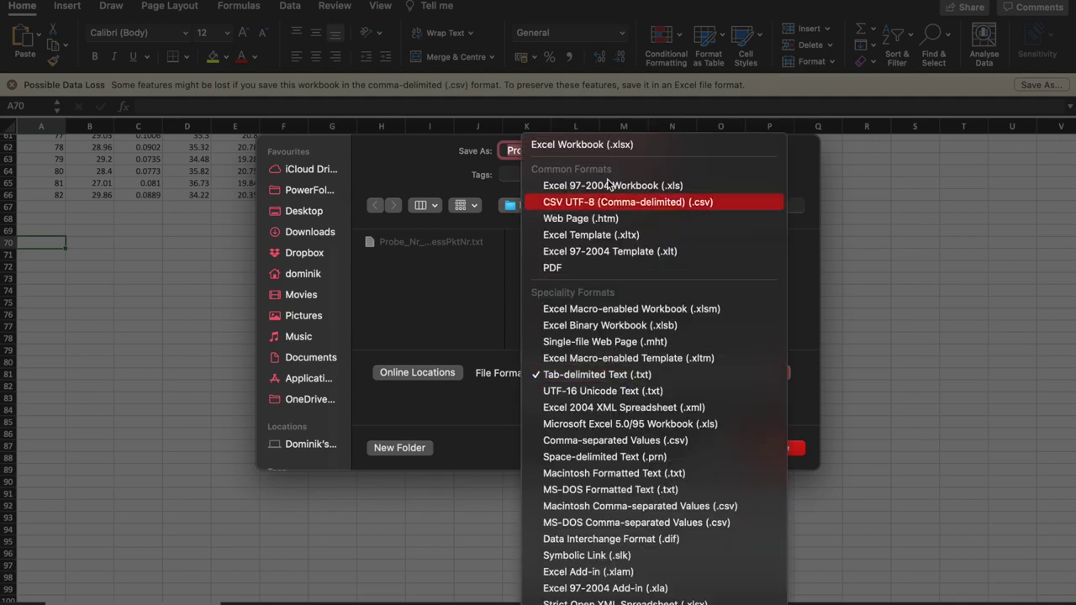
click(606, 149)
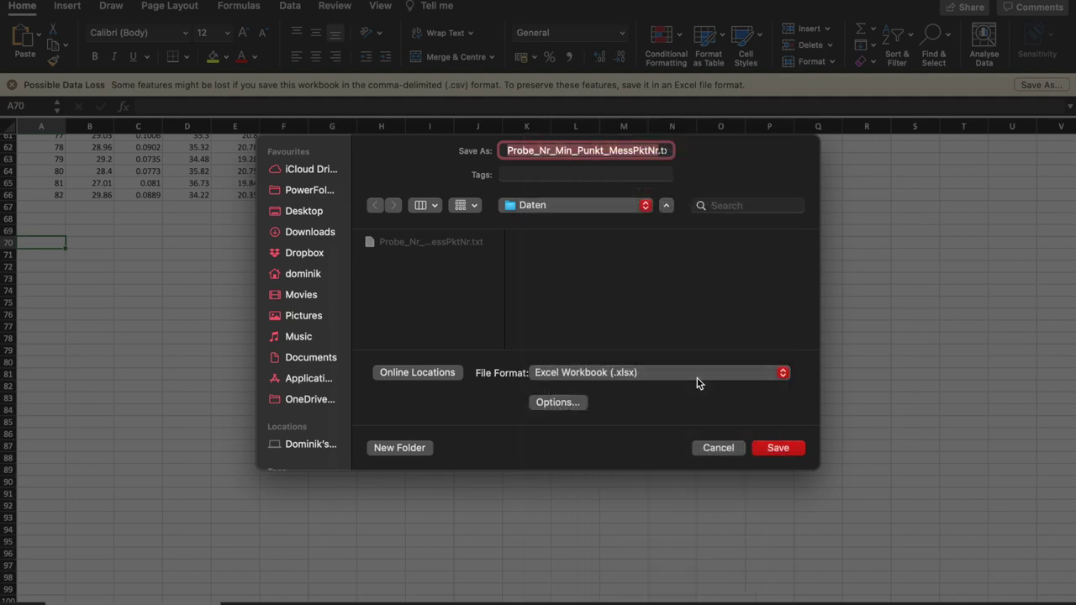
click(776, 451)
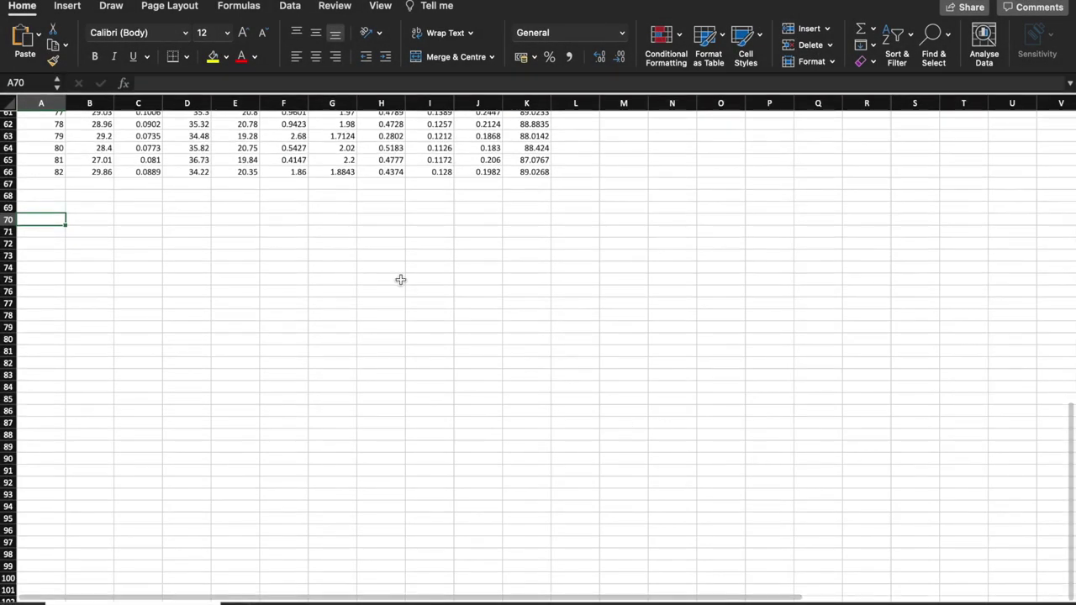
Copy the weight percent table again, from the No. heading in A4 through L66
click(37, 36)
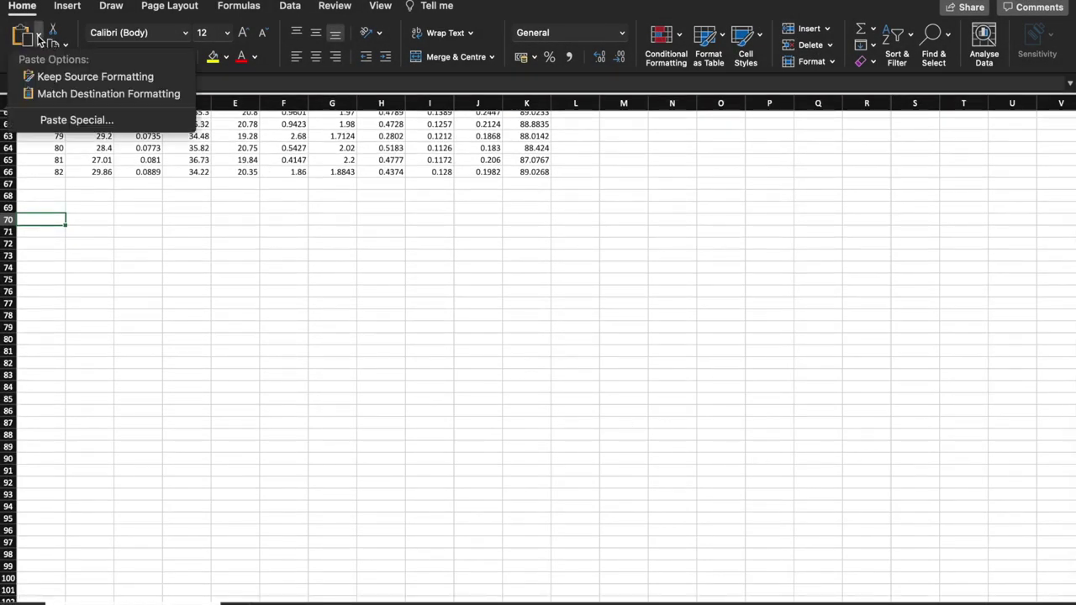
click(53, 174)
click(55, 173)
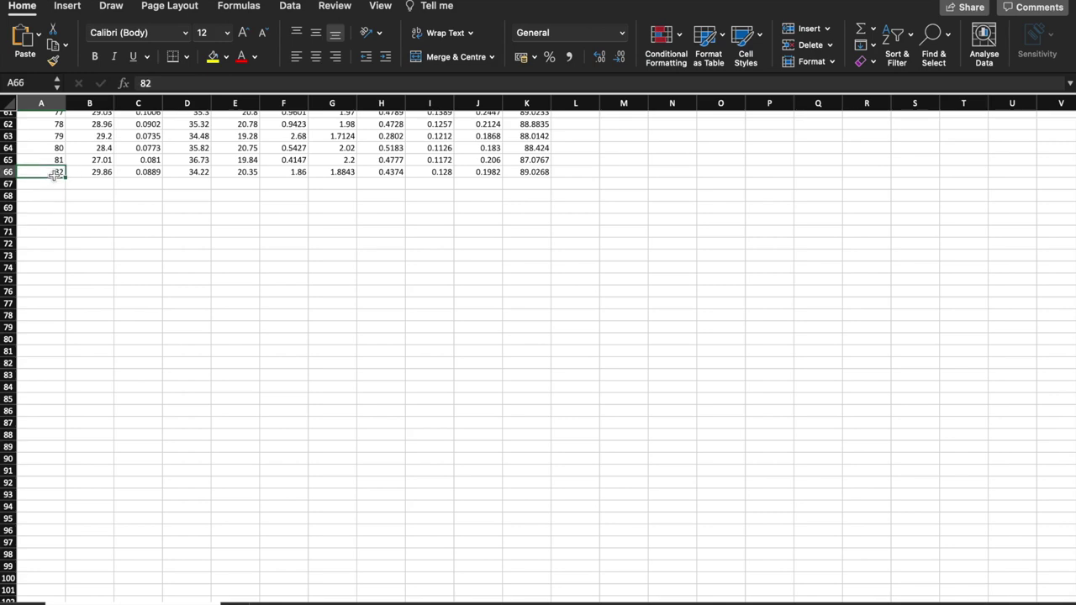
key(ctrl+shift+Right)
key(shift+Right)
key(shift+Left)
key(ctrl+shift+Up)
key(ctrl+shift+Up)
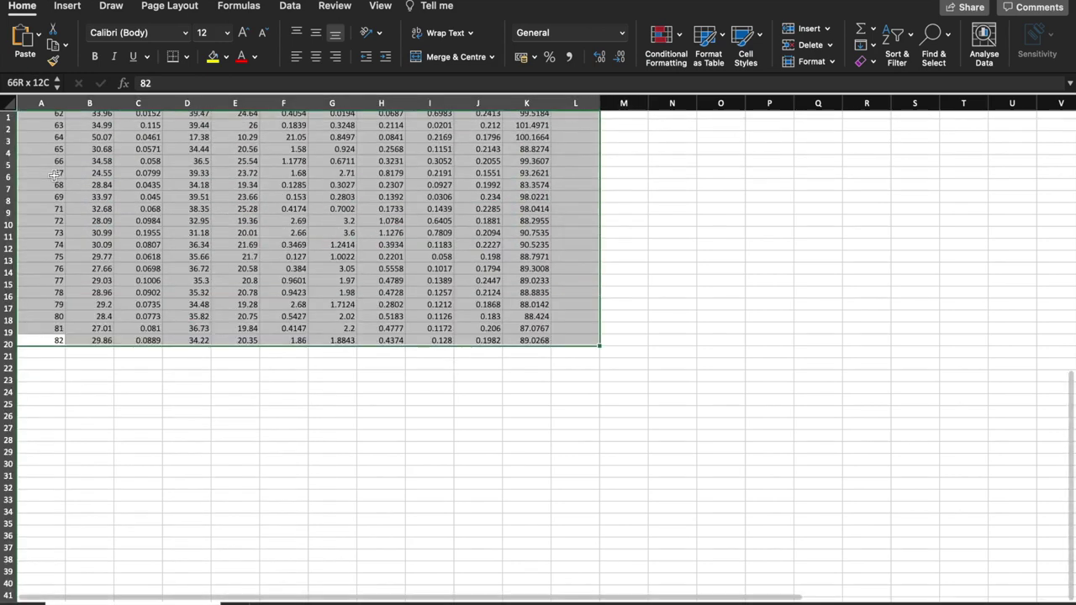
key(ctrl+c)
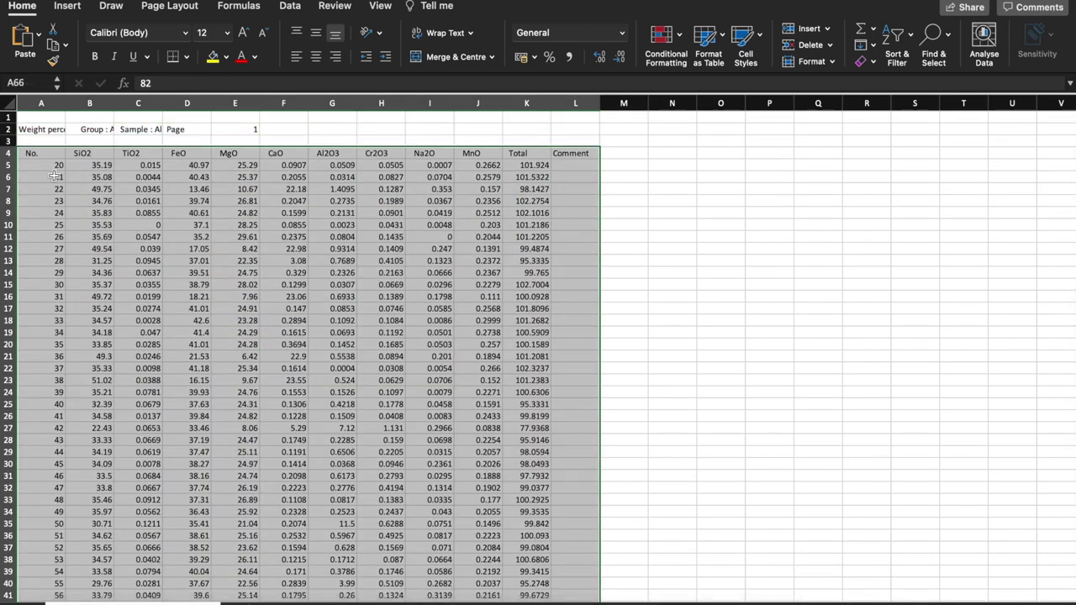
Paste the copied table transposed at cell A69, below the original data
scroll(92, 170, down, 15)
click(45, 391)
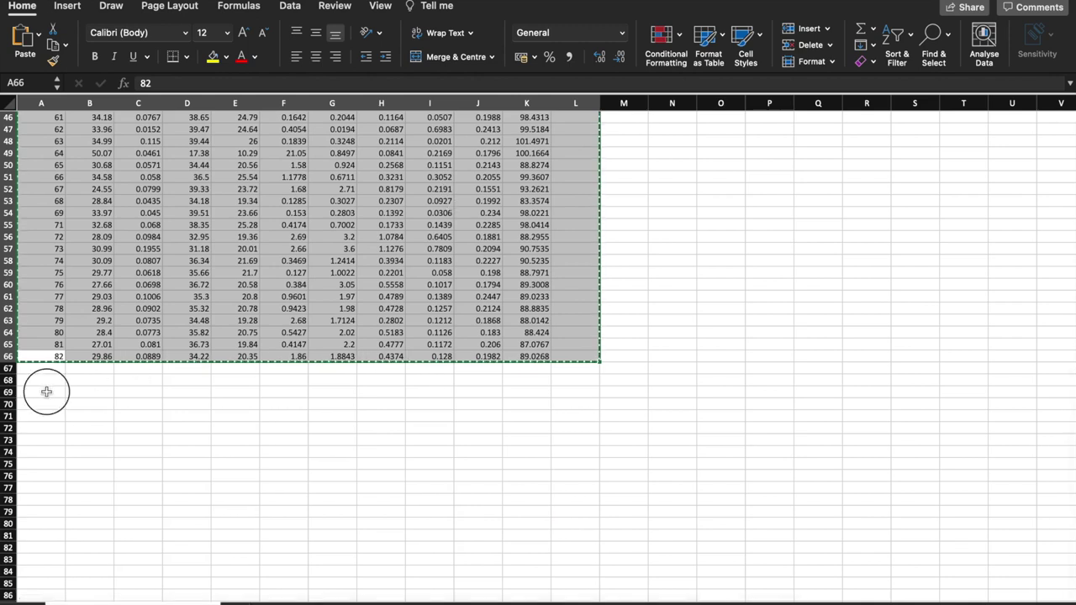
click(38, 33)
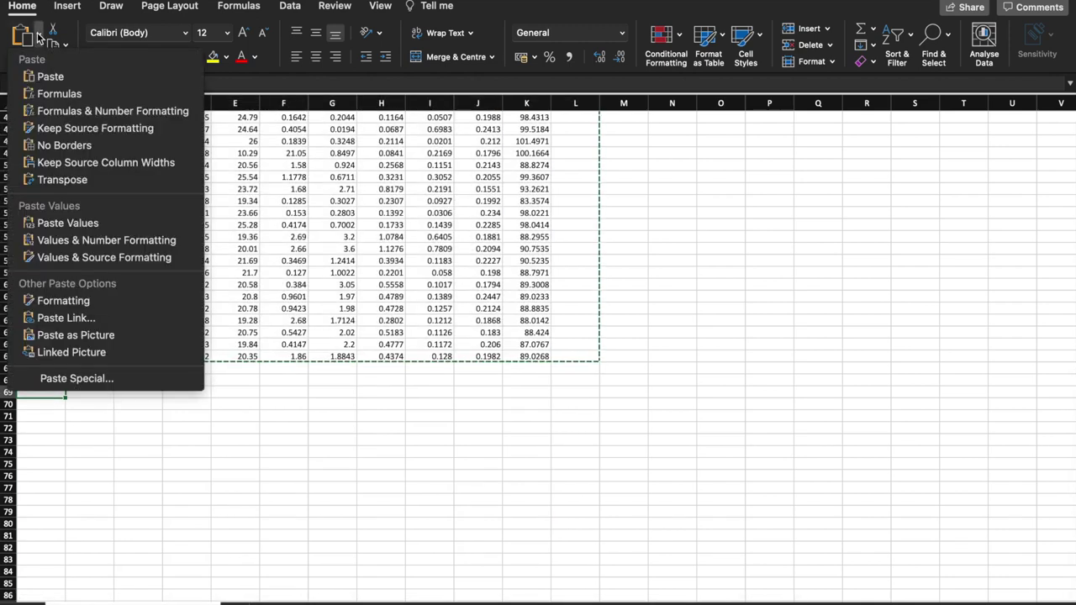
click(82, 180)
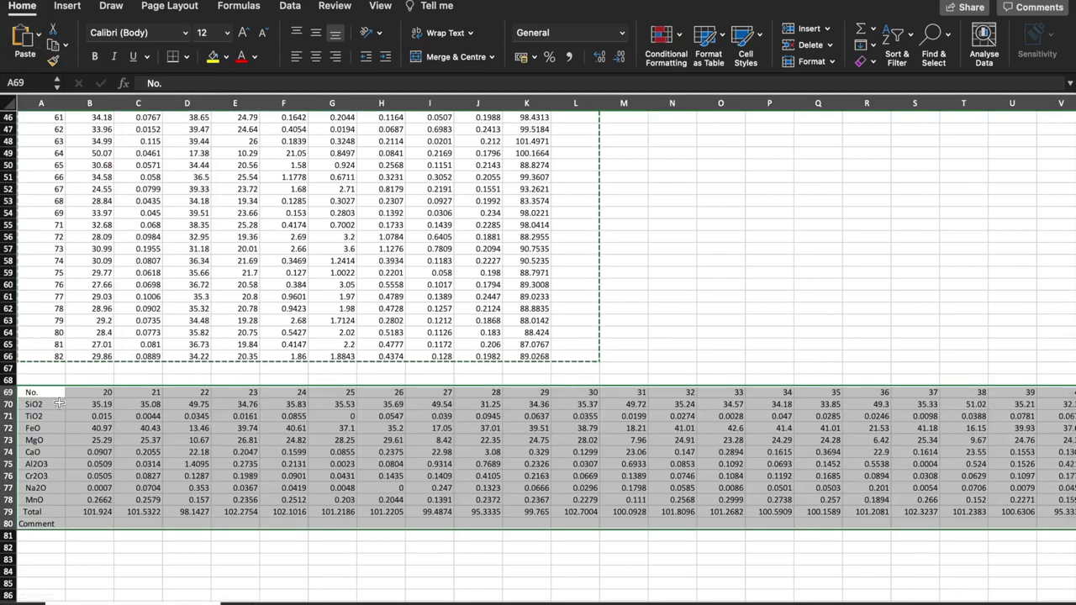
Delete rows 1 to 67, which hold the original untransposed table, keeping only the transposed one
drag(23, 371, 36, 116)
right_click(81, 198)
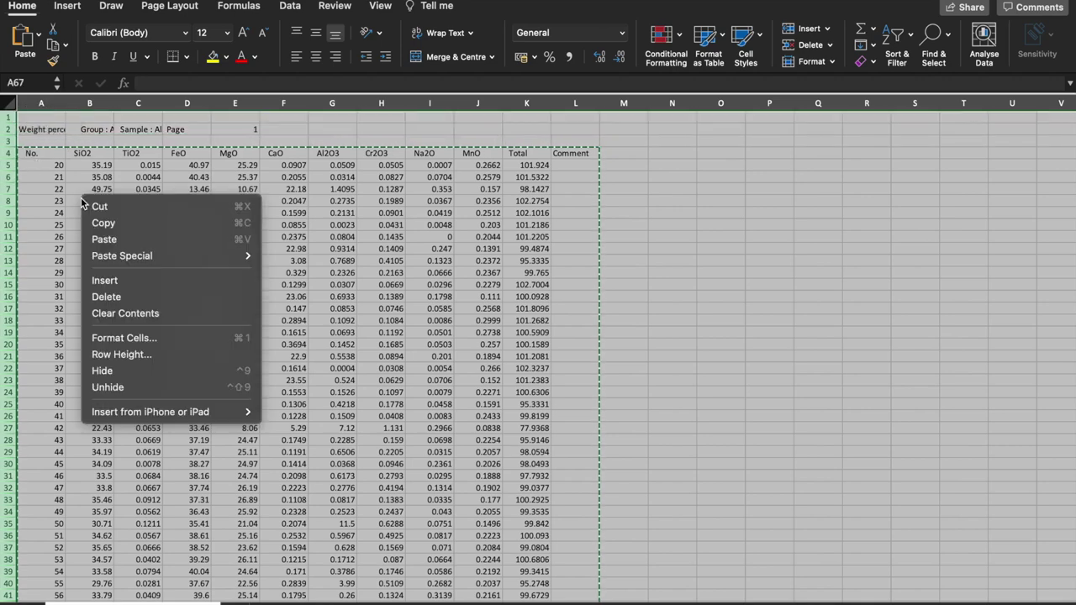
click(122, 300)
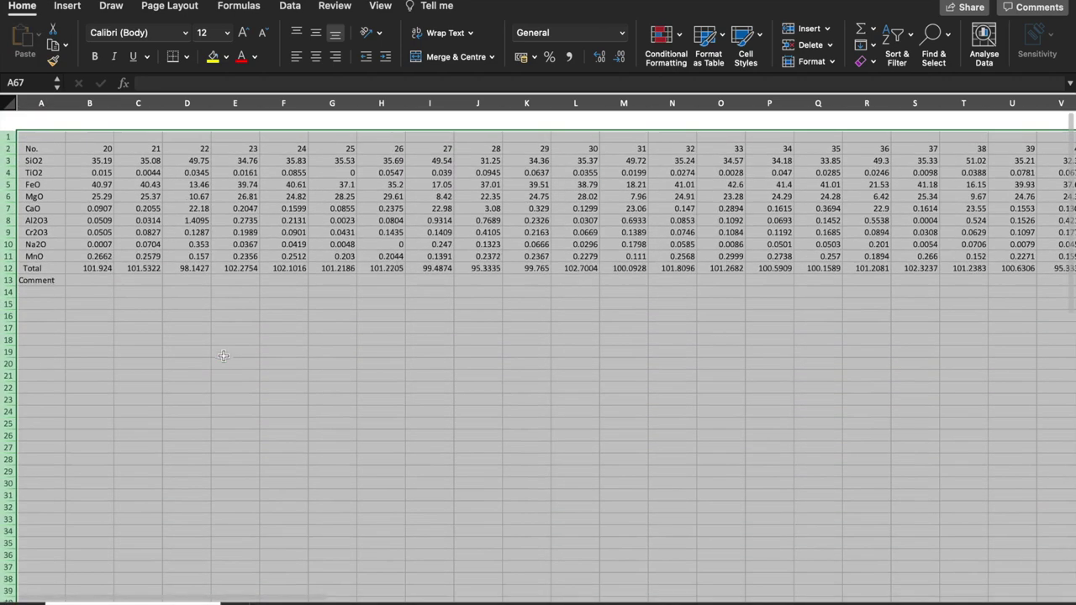
click(101, 165)
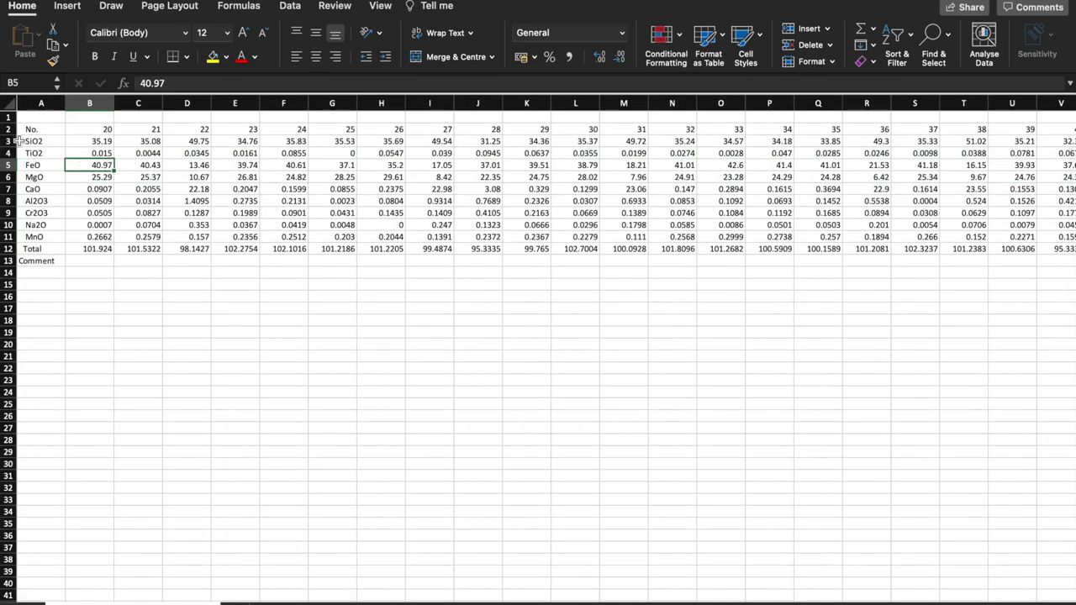
drag(17, 141, 10, 238)
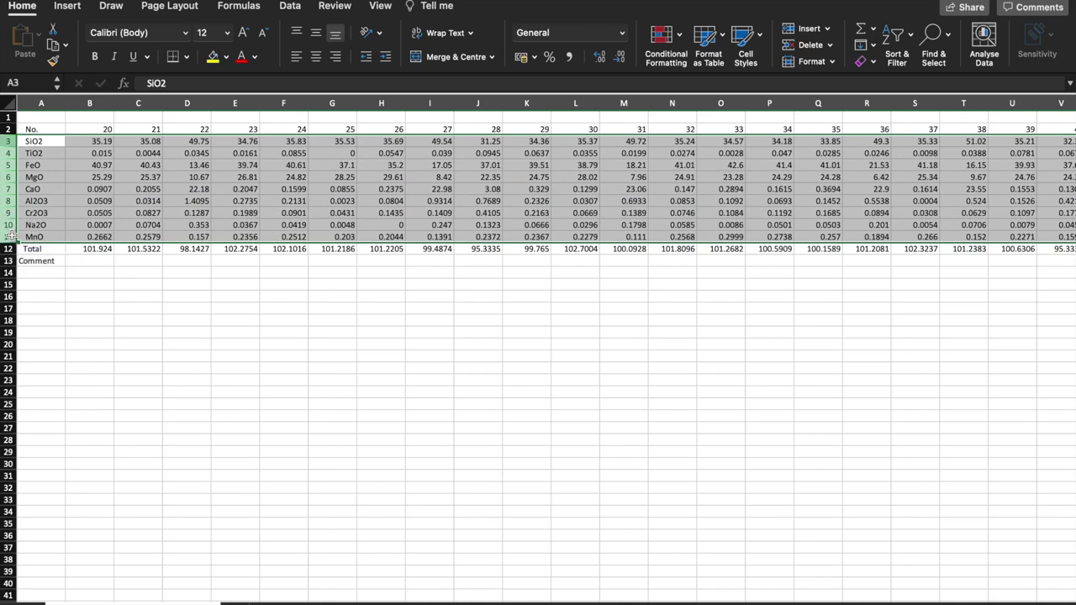
click(44, 143)
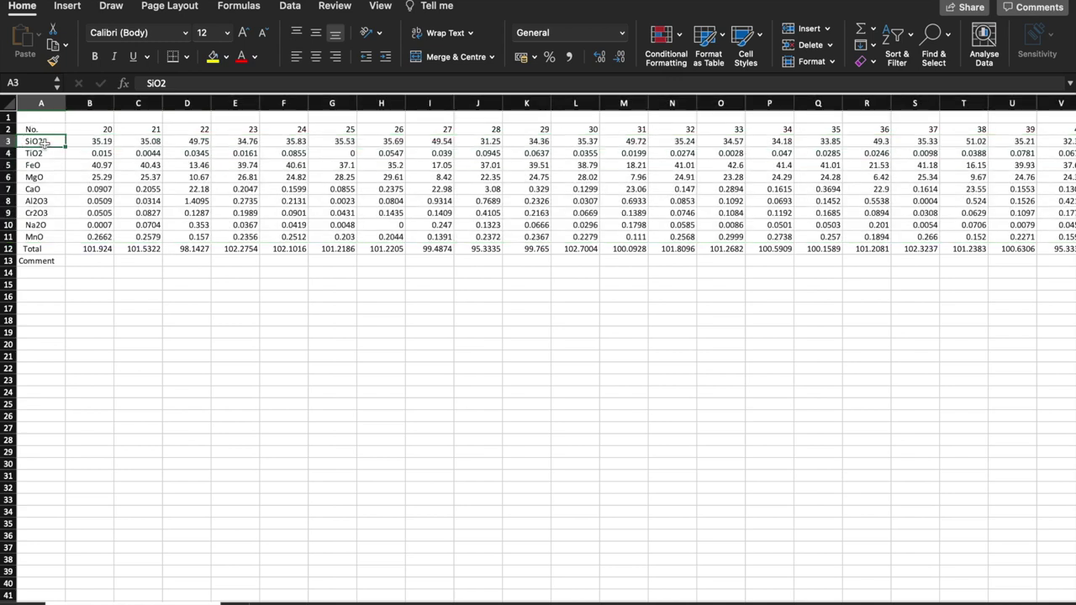
key(Down)
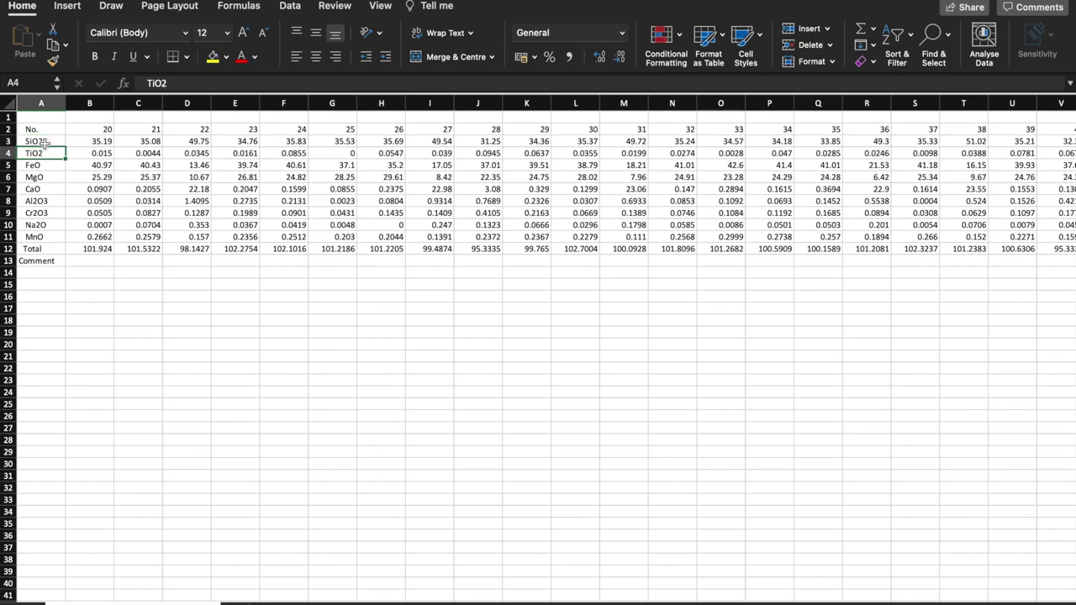
Copy the Al2O3 and Cr2O3 rows and insert them above the FeO row
drag(51, 201, 8, 213)
key(super+x)
click(7, 165)
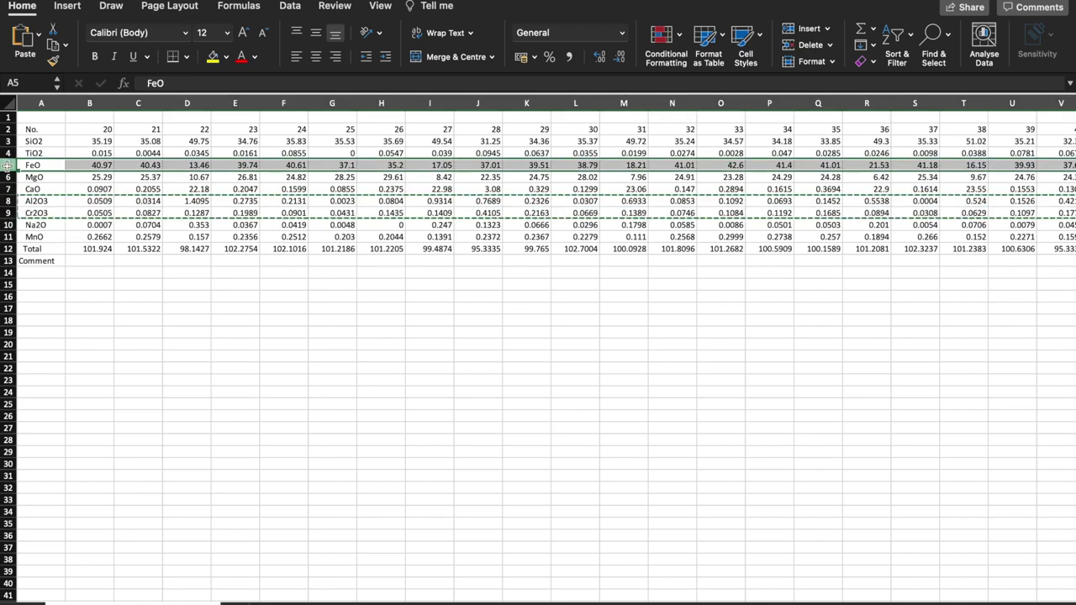
right_click(7, 165)
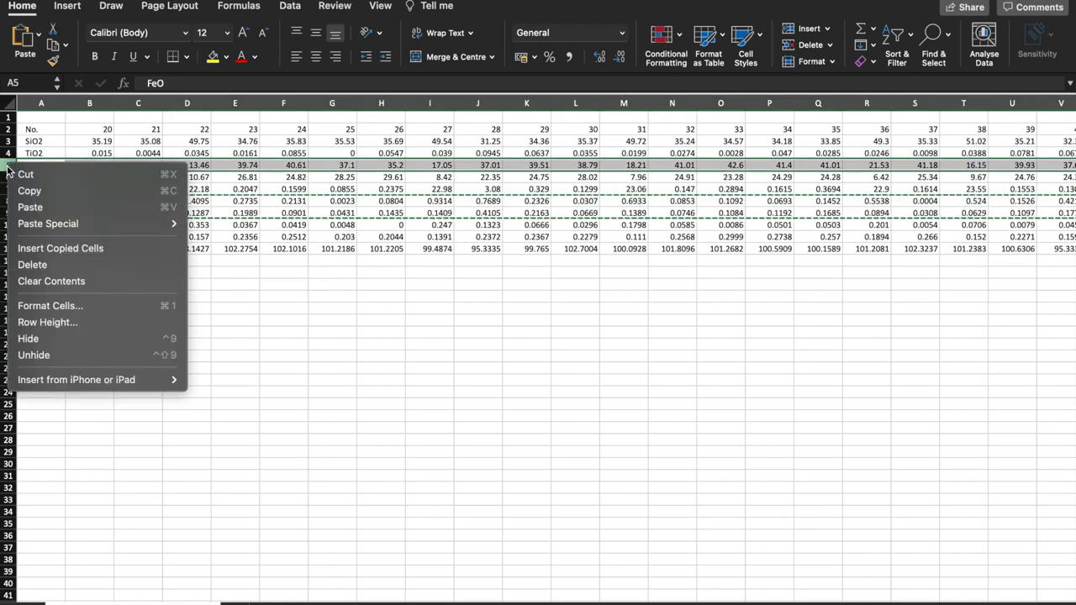
click(52, 250)
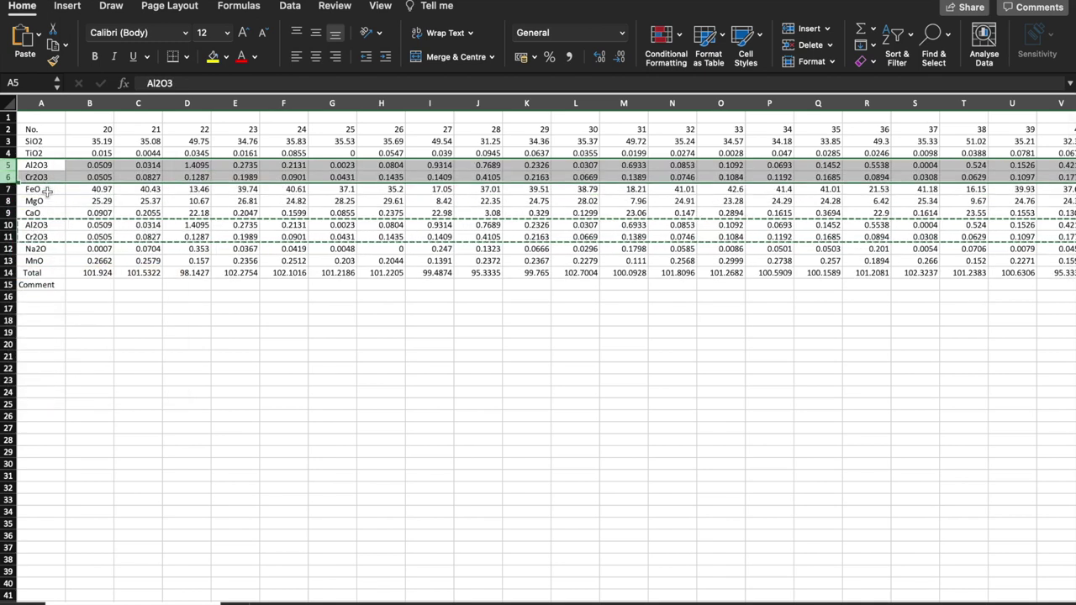
Delete the duplicate Al2O3 and Cr2O3 rows below CaO, rows 10 and 11
drag(7, 225, 9, 238)
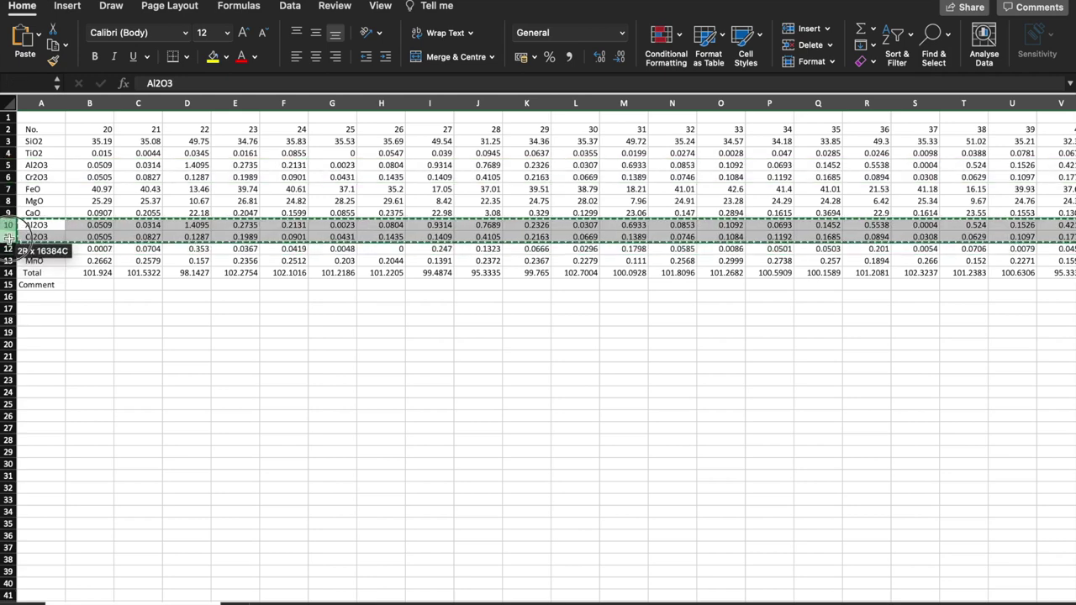
right_click(11, 237)
click(37, 336)
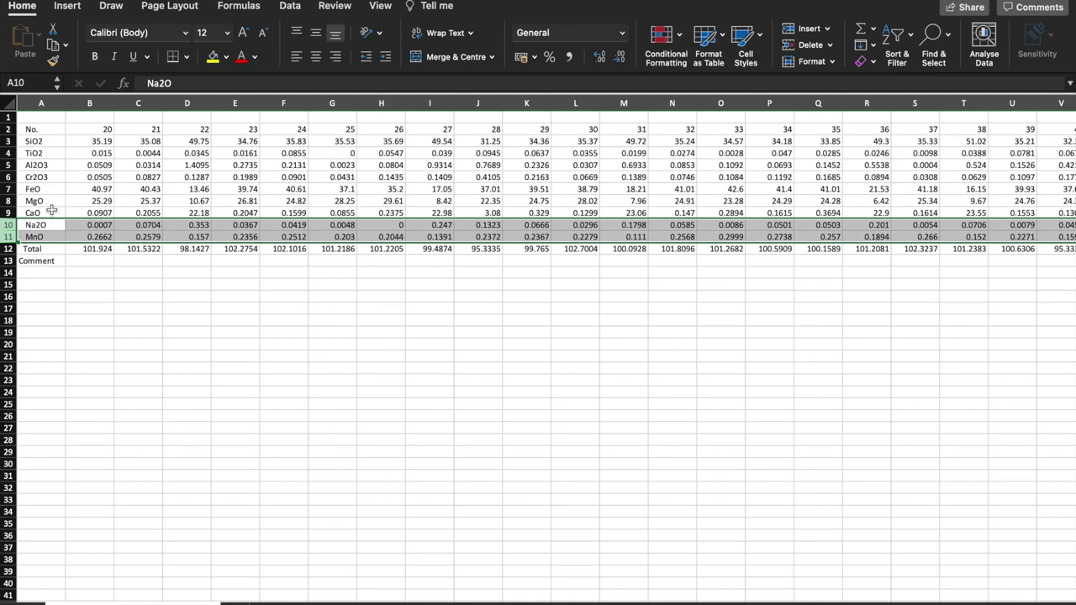
Move the MnO row from row 11 to directly above the CaO row
click(8, 238)
right_click(8, 240)
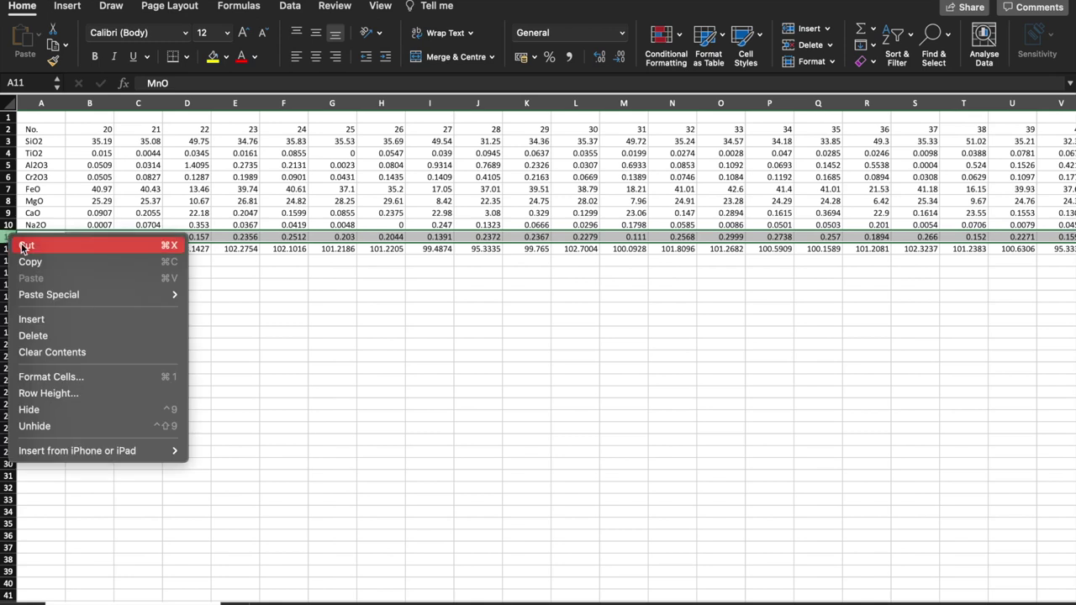
click(26, 245)
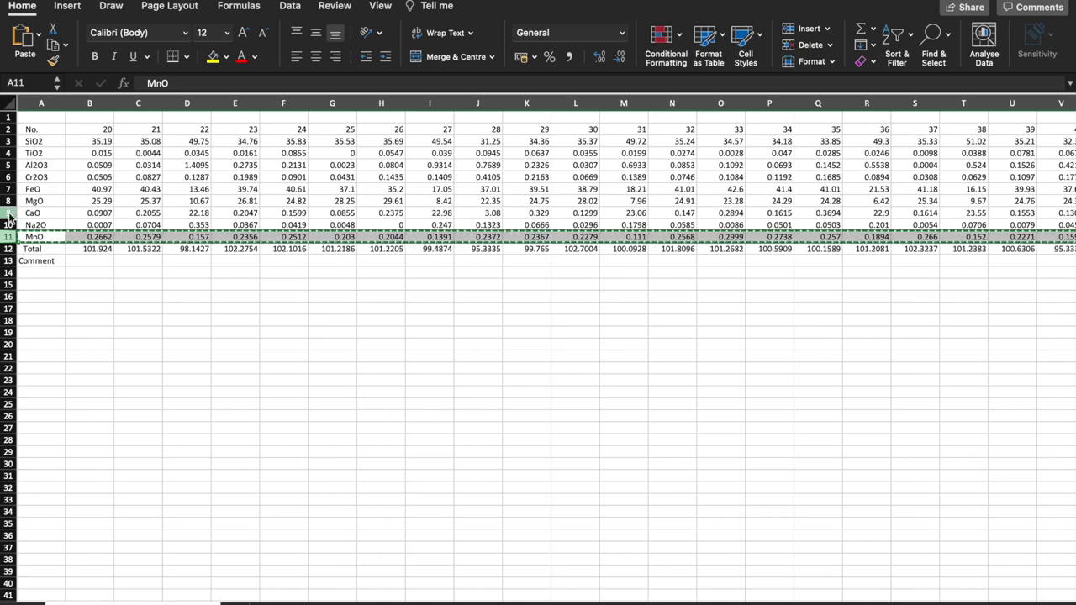
right_click(8, 212)
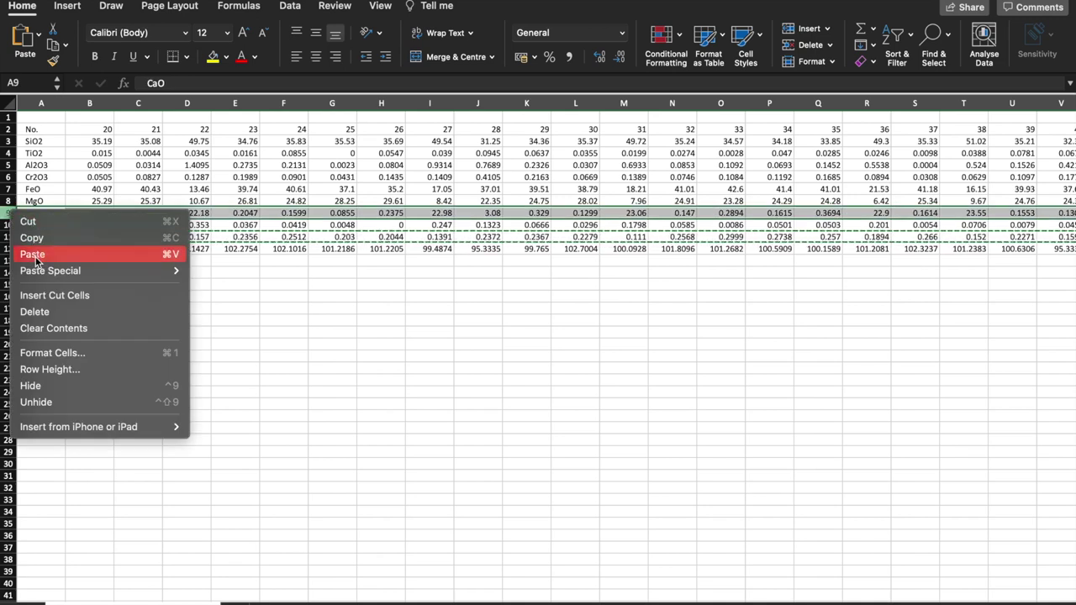
click(50, 295)
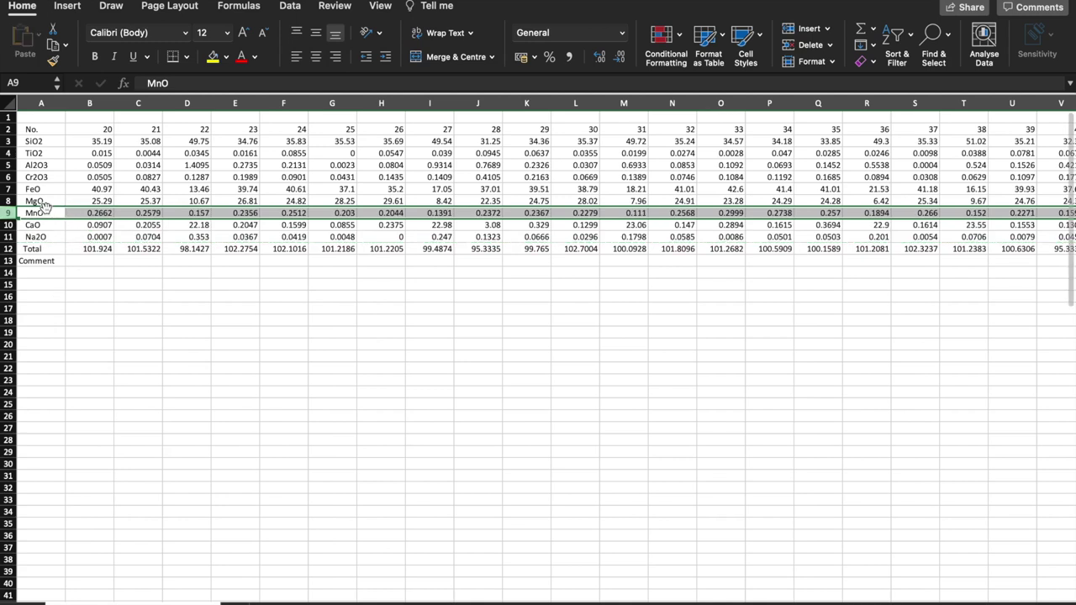
Move the MgO row from row 8 to directly above the FeO row
right_click(9, 200)
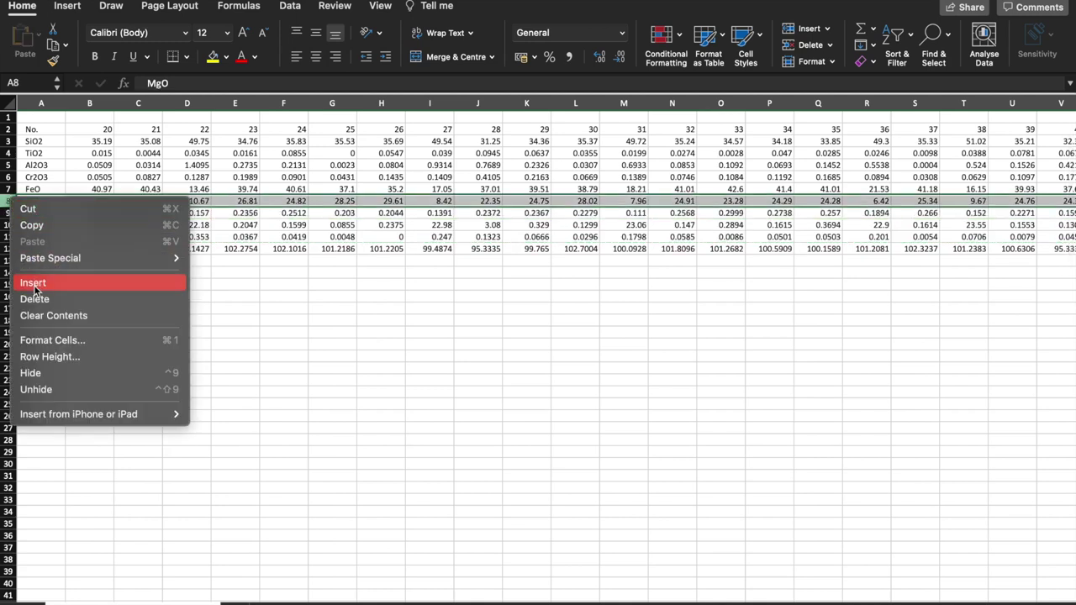
click(32, 224)
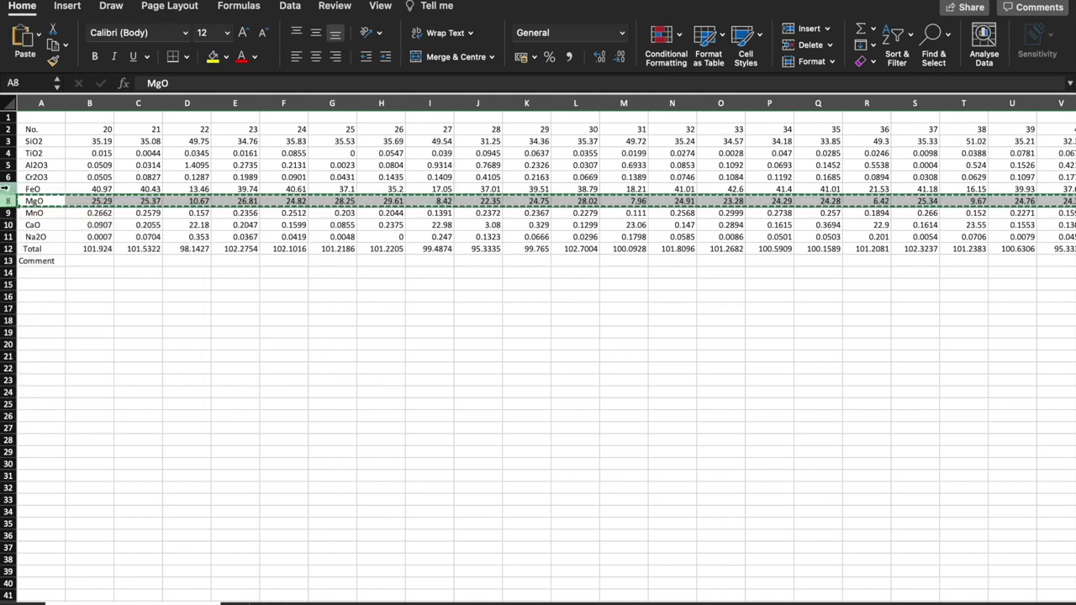
click(6, 189)
right_click(6, 189)
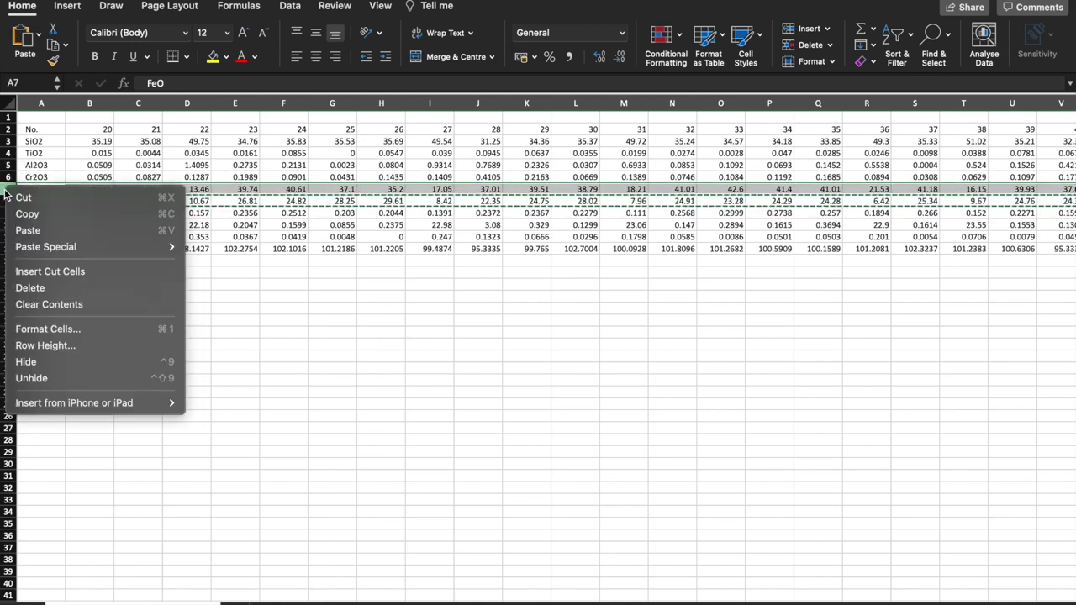
click(45, 269)
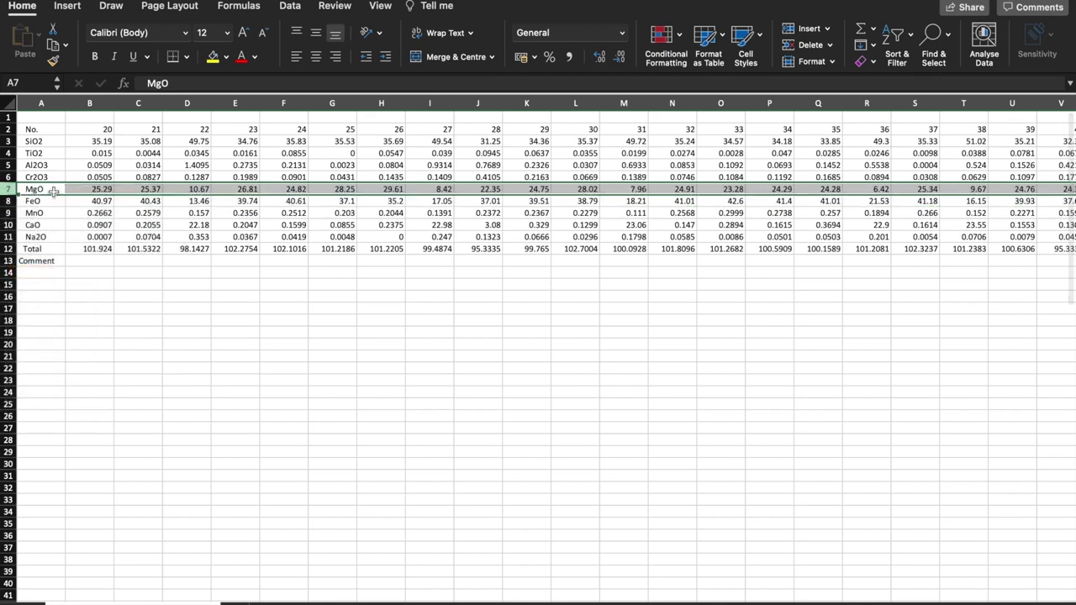
click(50, 235)
scroll(74, 200, up, 2)
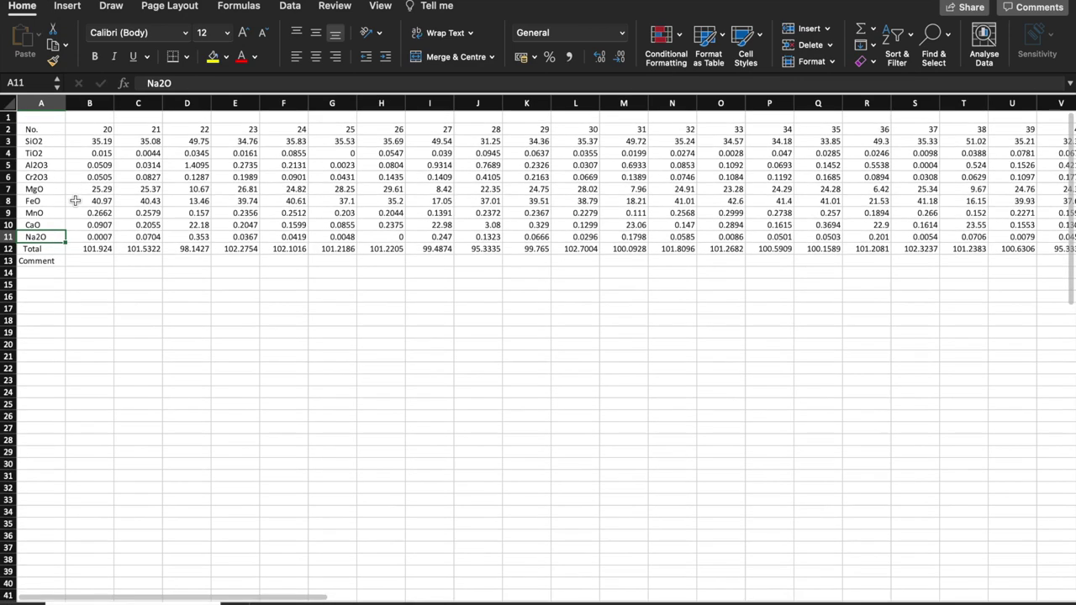
click(101, 140)
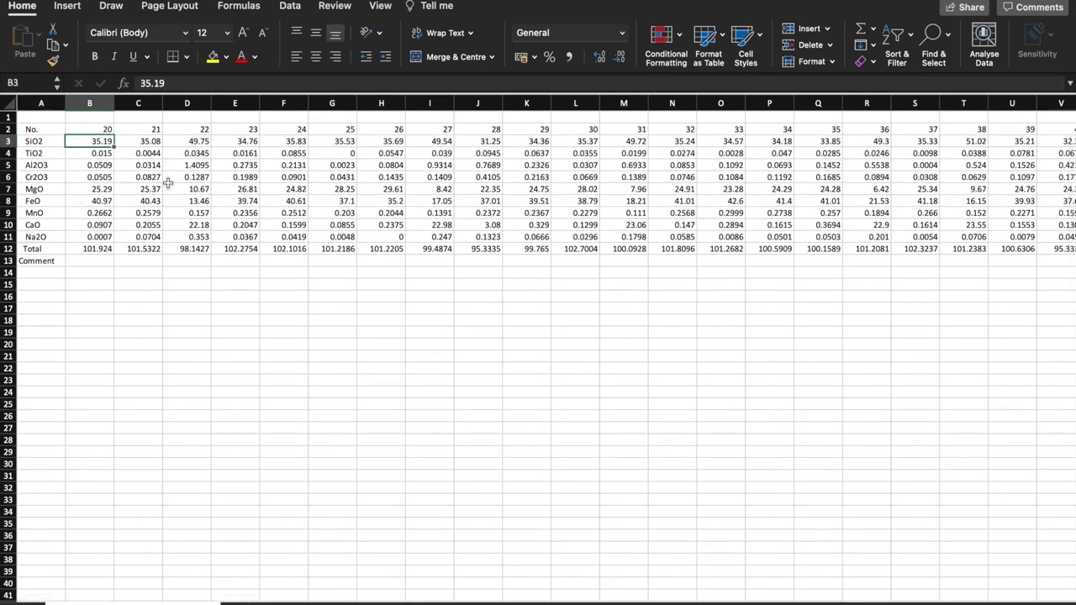